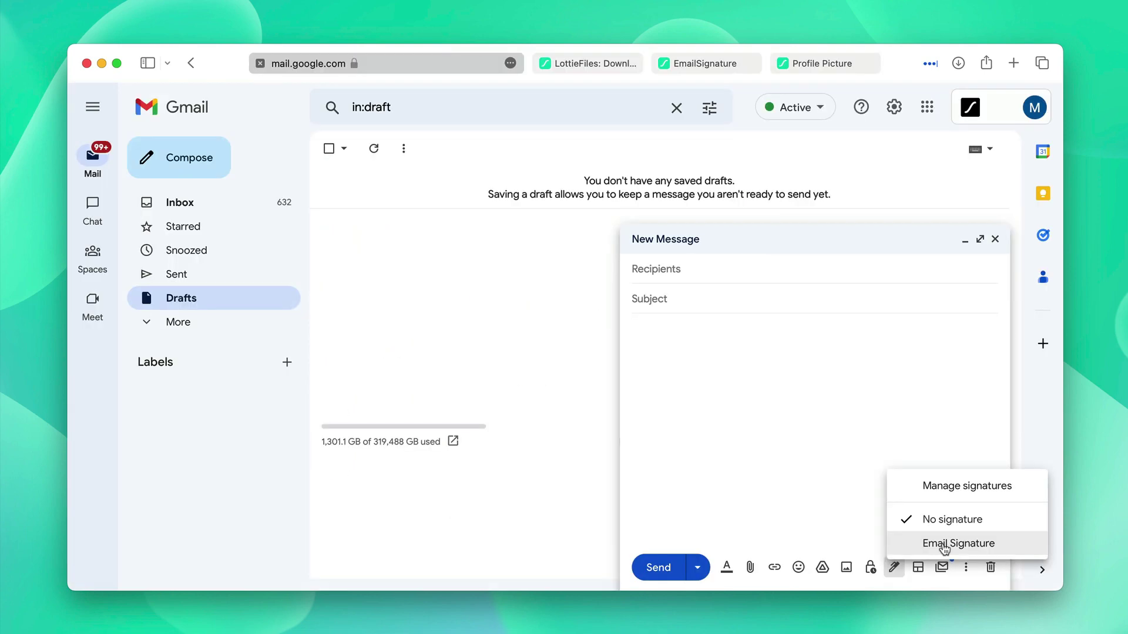
# Insert the Email Signature into the new Gmail message from the signature pen menu
pyautogui.click(943, 544)
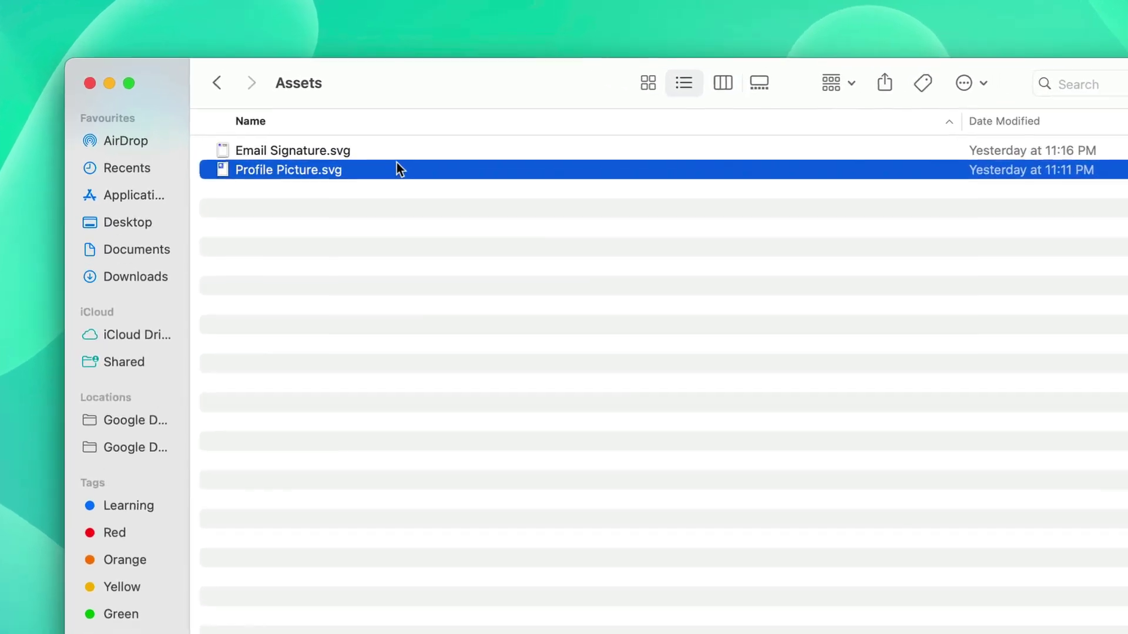
# Quick Look Email Signature.svg and Profile Picture.svg, then bring up the LottieFiles SVG to Lottie converter
pyautogui.click(373, 155)
pyautogui.press('space')
pyautogui.press('space')
pyautogui.click(362, 171)
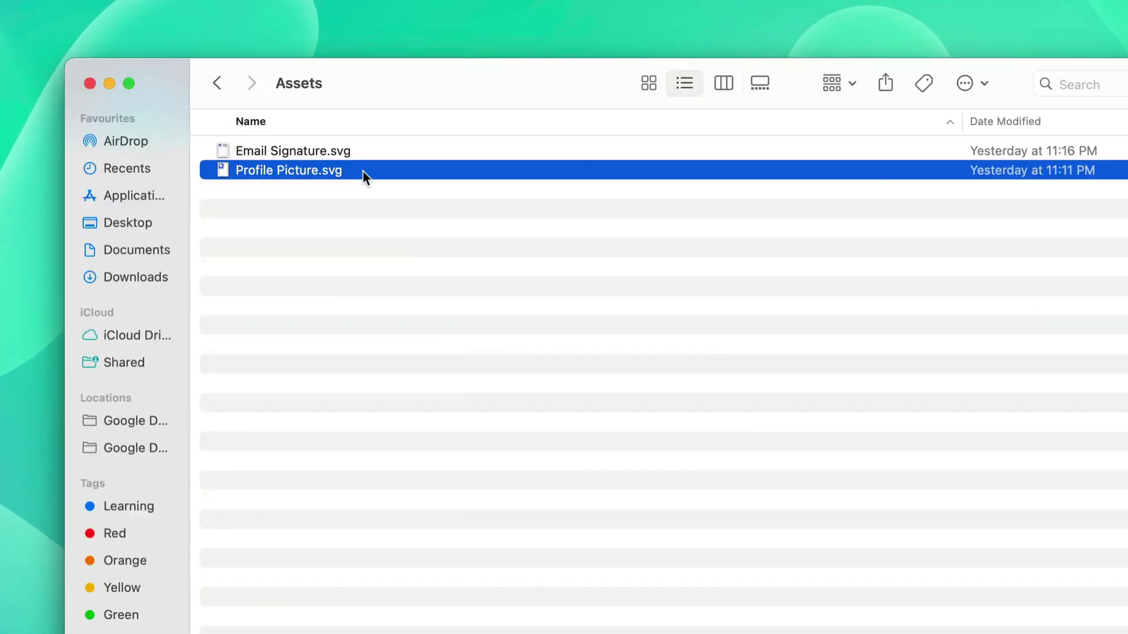
pyautogui.press('space')
pyautogui.press('space')
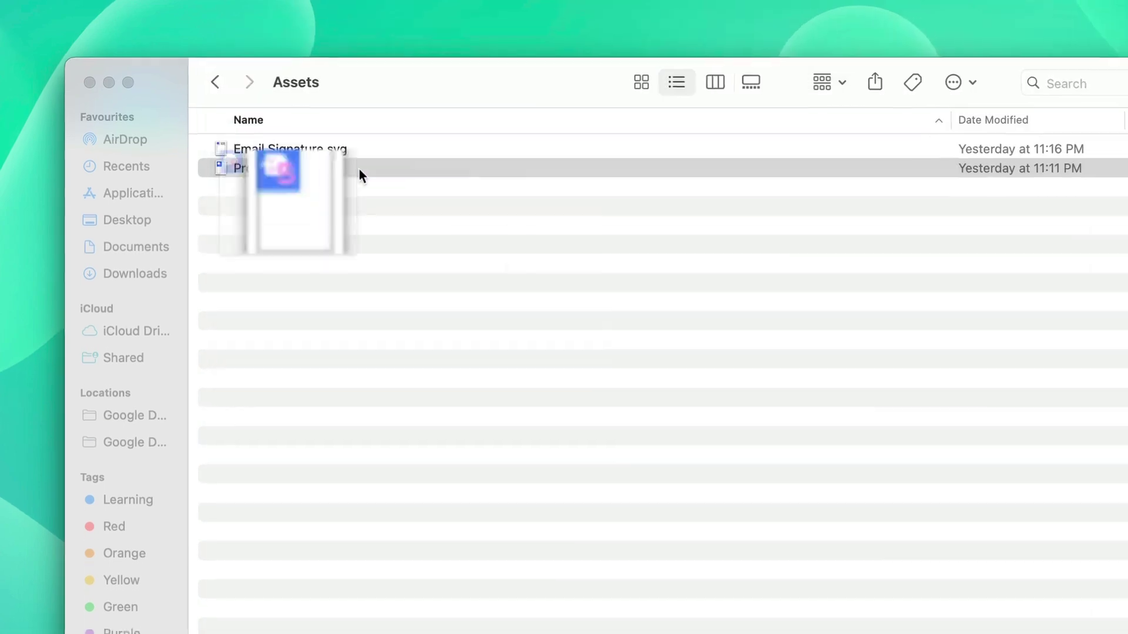
pyautogui.moveTo(609, 629)
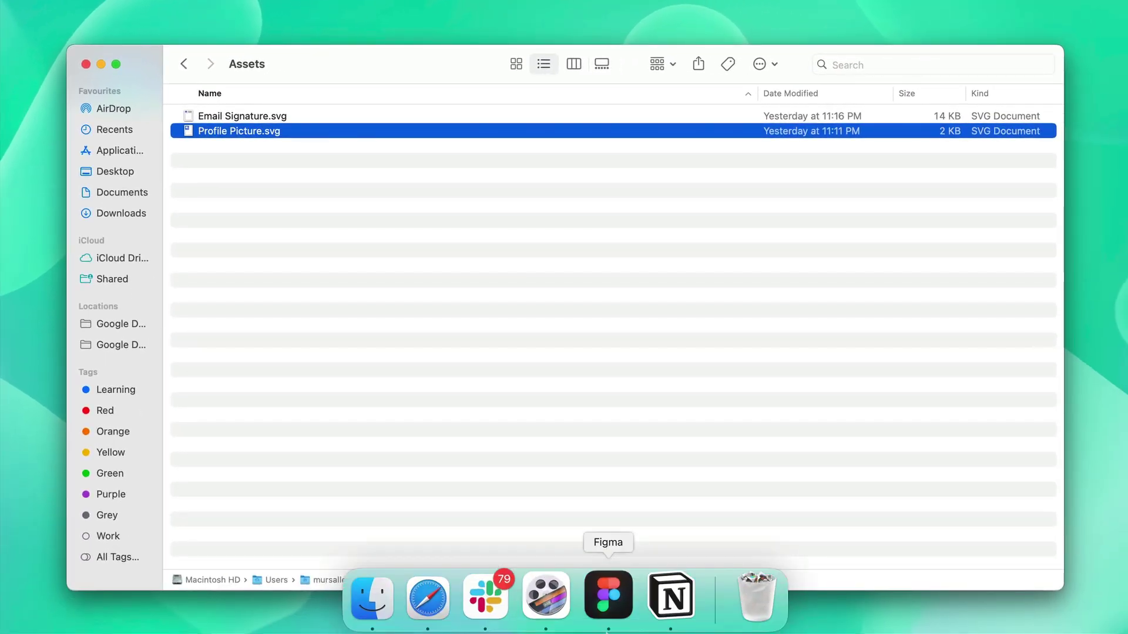
pyautogui.click(608, 596)
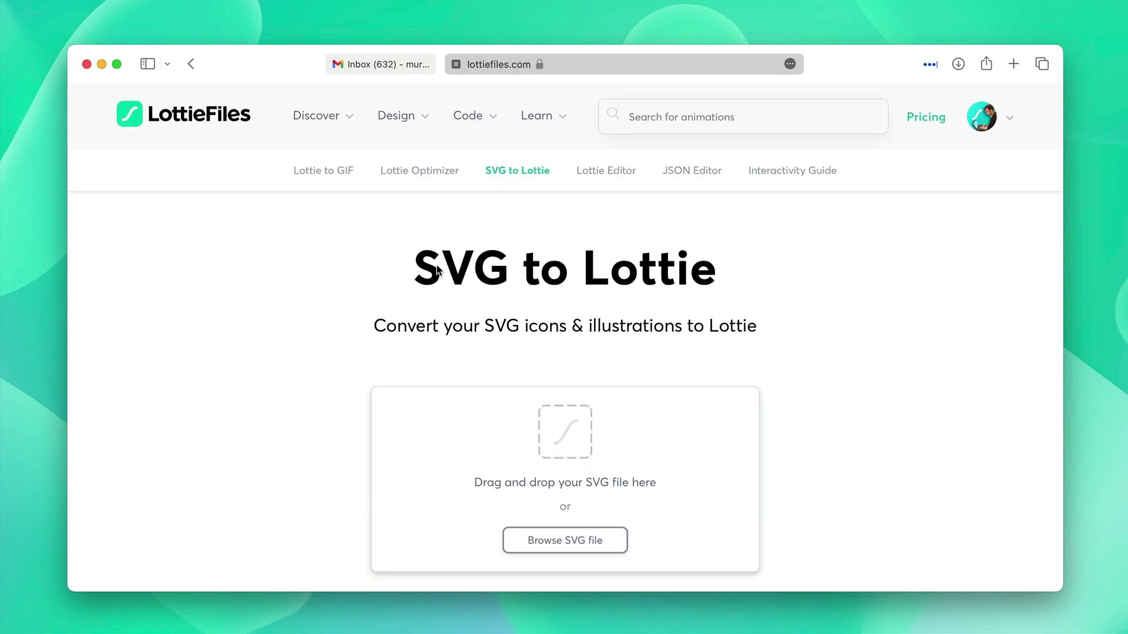
# Upload Email Signature.svg to the LottieFiles SVG to Lottie converter
pyautogui.scroll(-3, 309, 401)
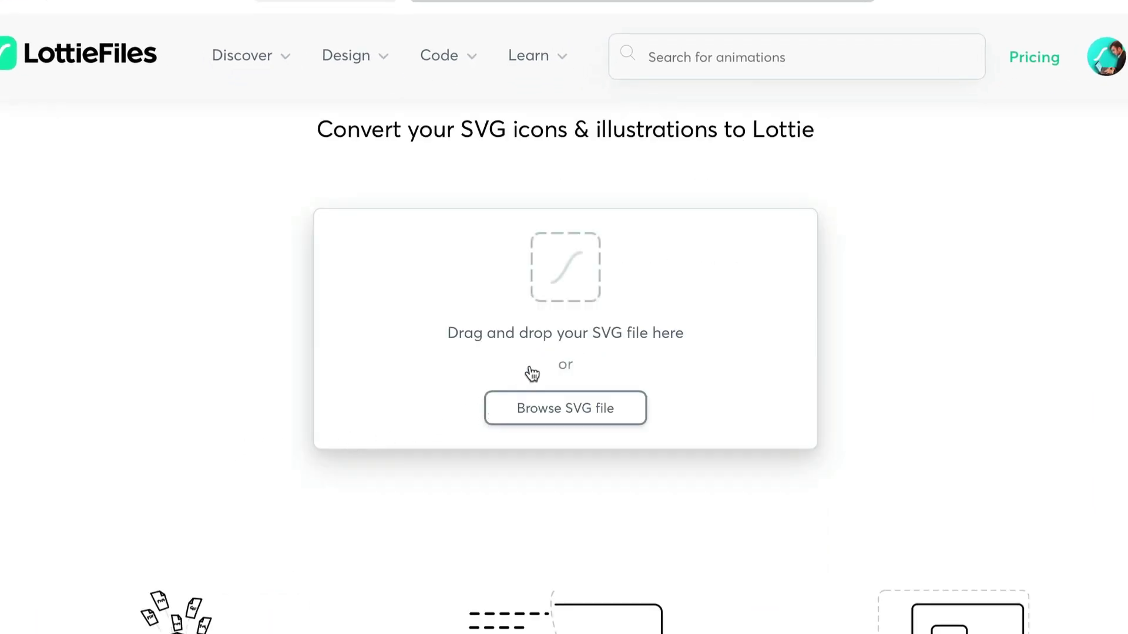
pyautogui.click(640, 417)
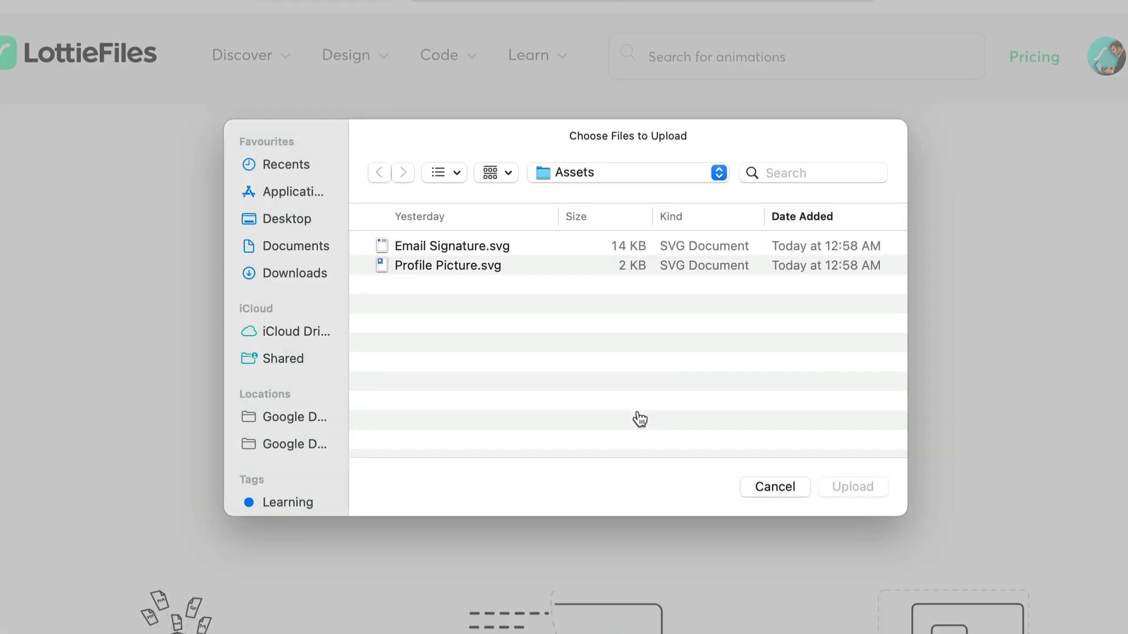
pyautogui.click(490, 253)
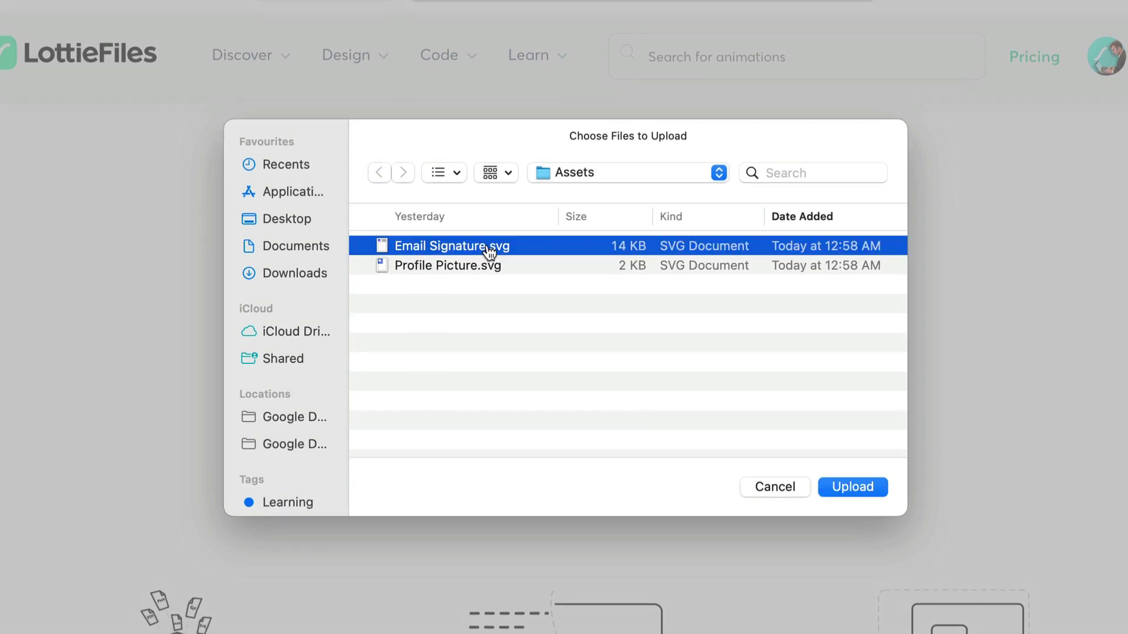
pyautogui.click(844, 487)
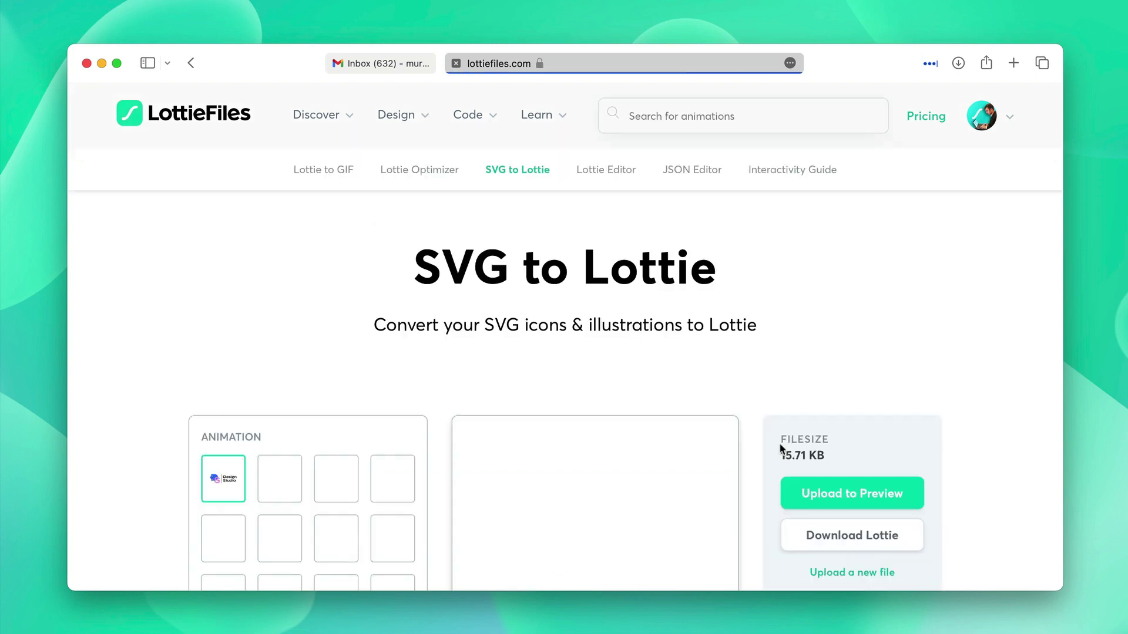
# Apply one of the ANIMATION grid styles to the Design Studio signature
pyautogui.scroll(-5, 780, 445)
pyautogui.scroll(-4, 780, 445)
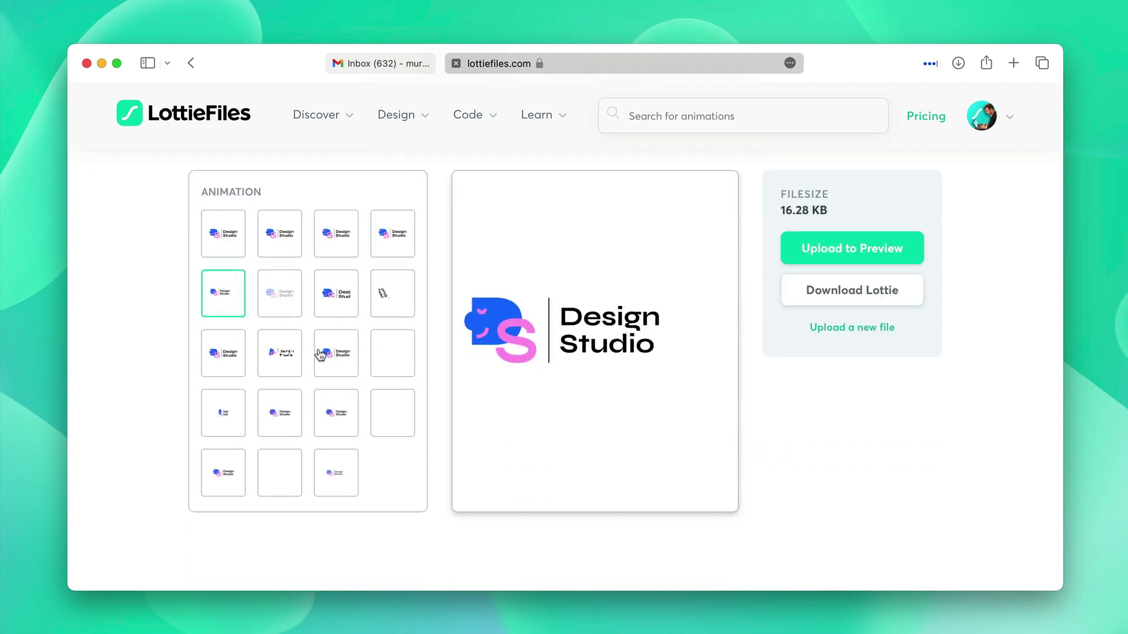
pyautogui.click(330, 356)
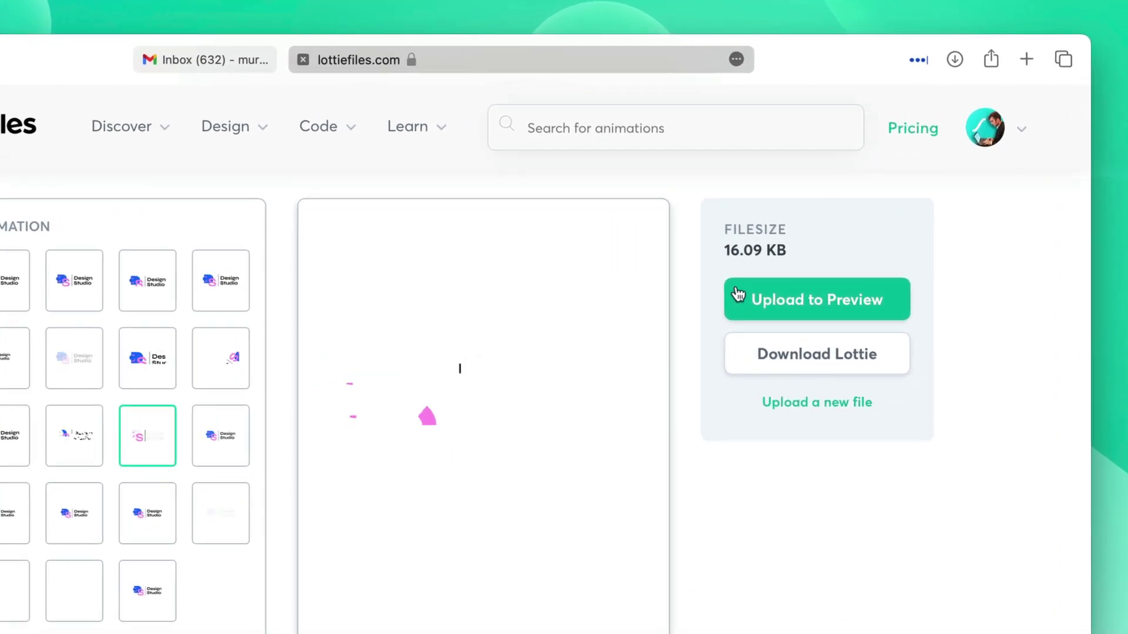
# Save the signature animation to the workspace as EmailSignature in the Email Signature folder
pyautogui.click(789, 244)
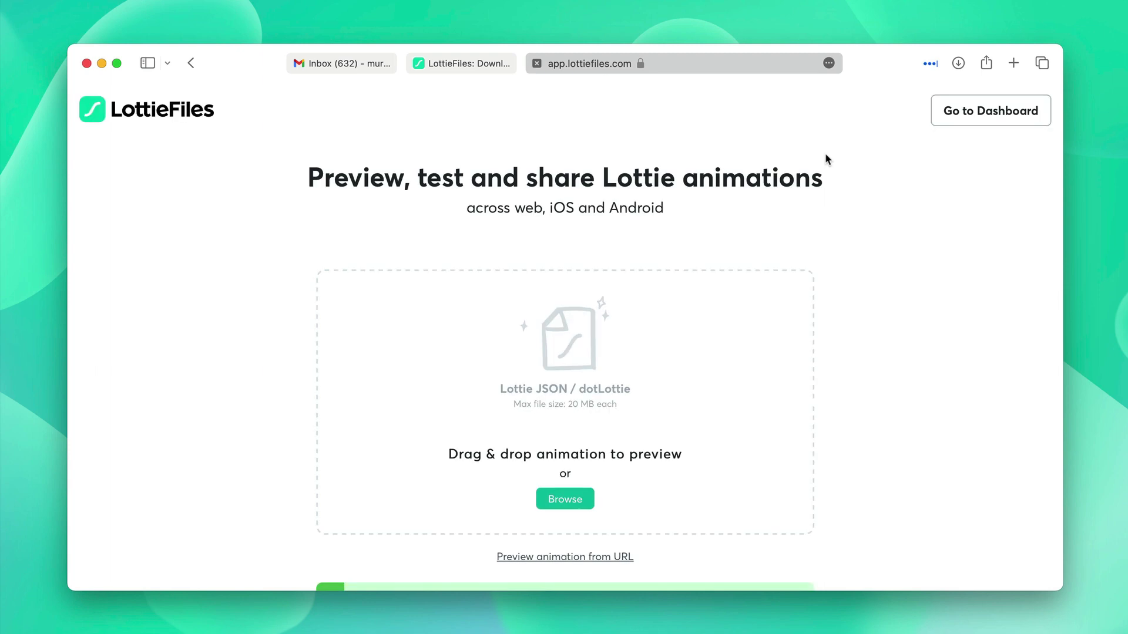
pyautogui.write('E')
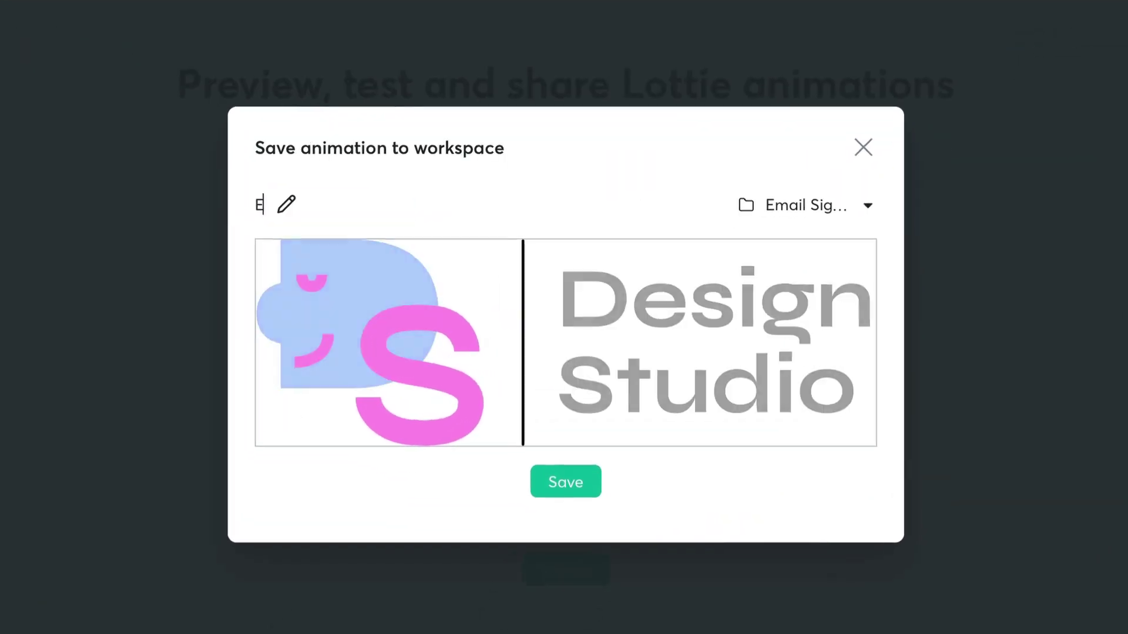
pyautogui.write('mailS')
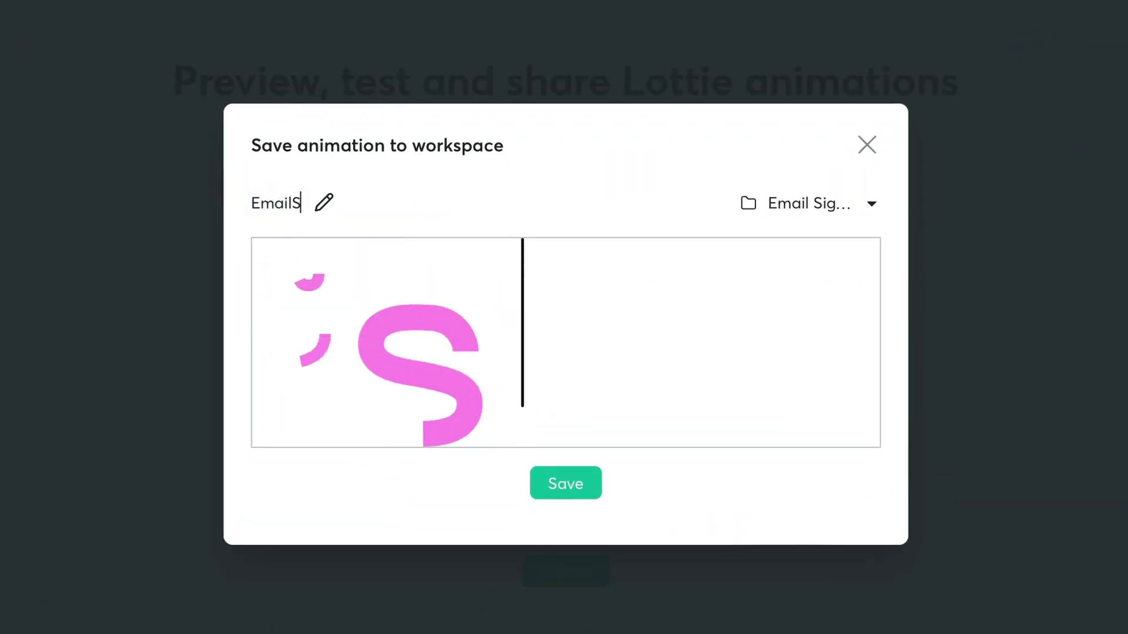
pyautogui.write('ignature')
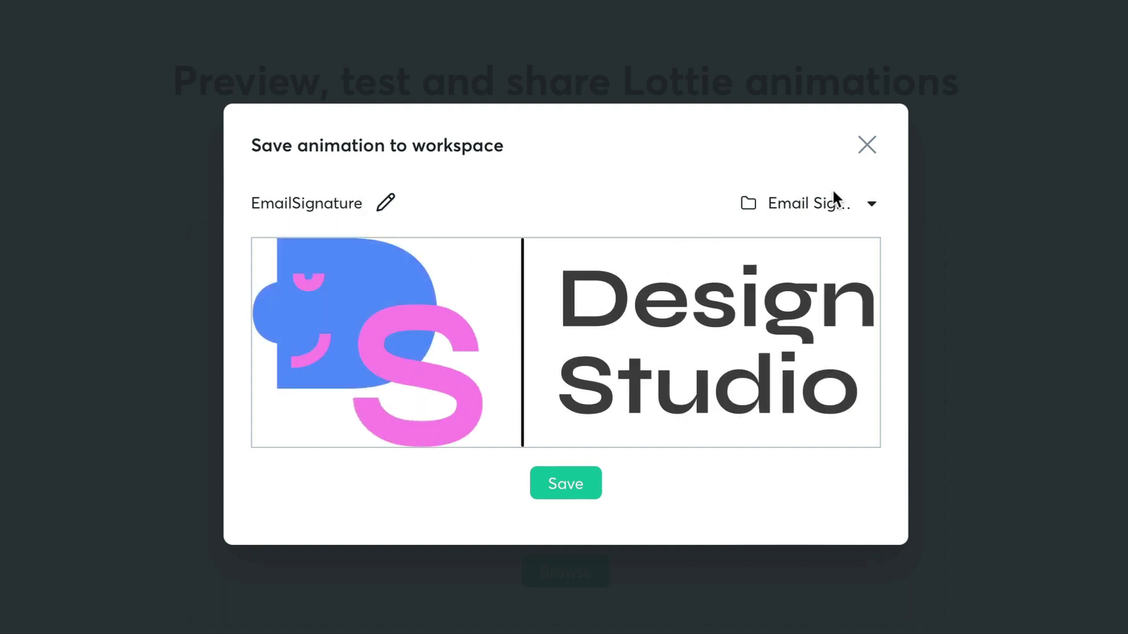
pyautogui.click(578, 484)
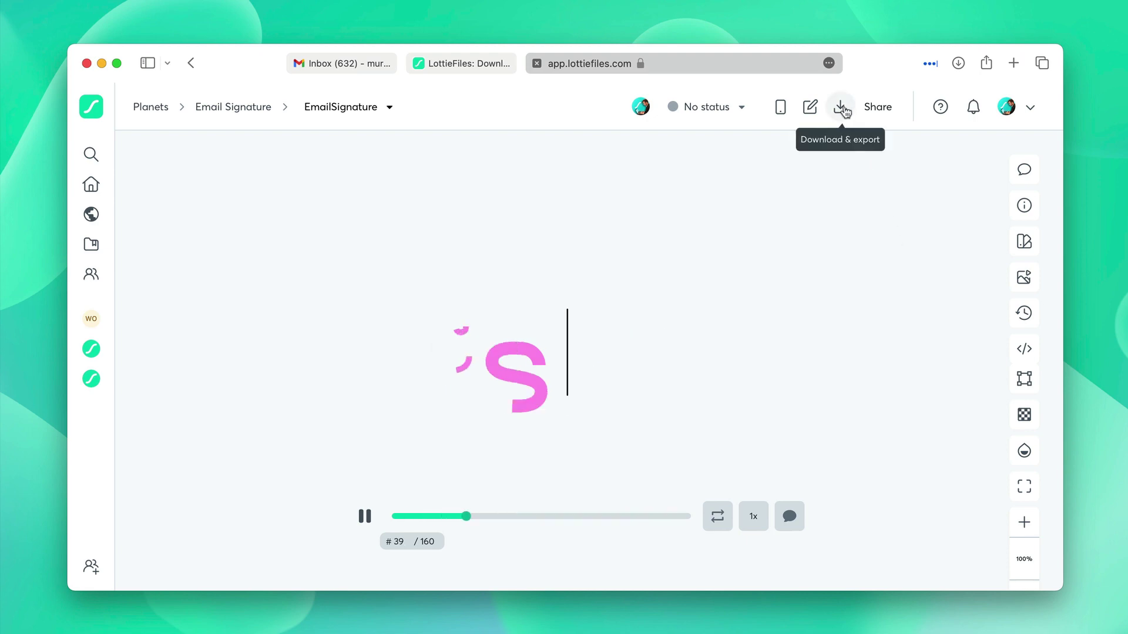
# Export the EmailSignature animation in GIF format at Medium size
pyautogui.click(841, 108)
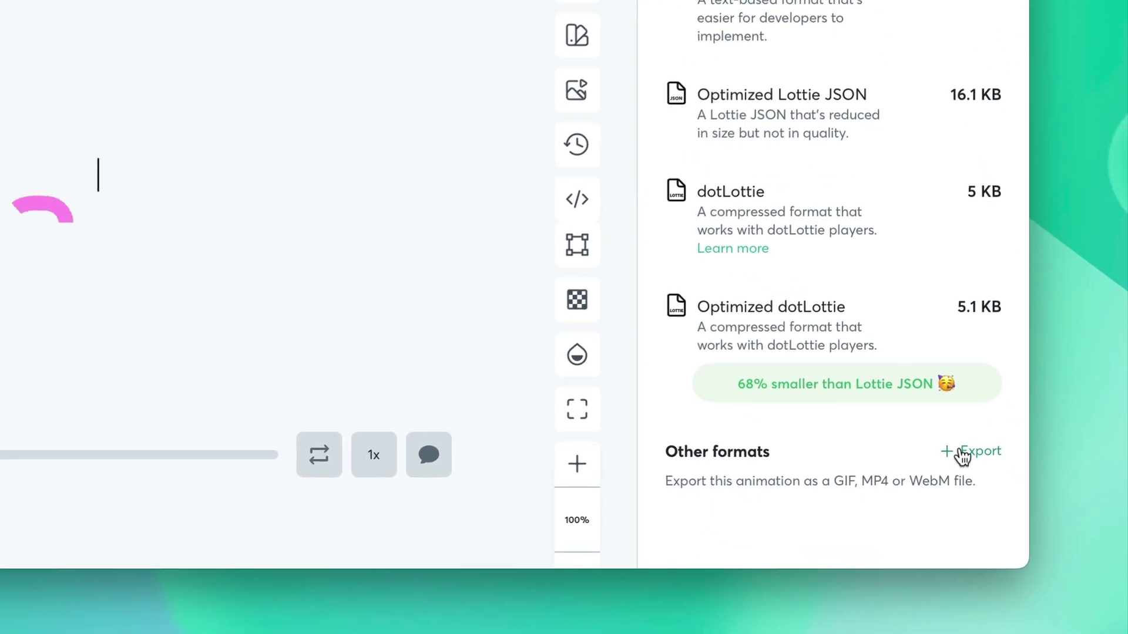
pyautogui.click(963, 452)
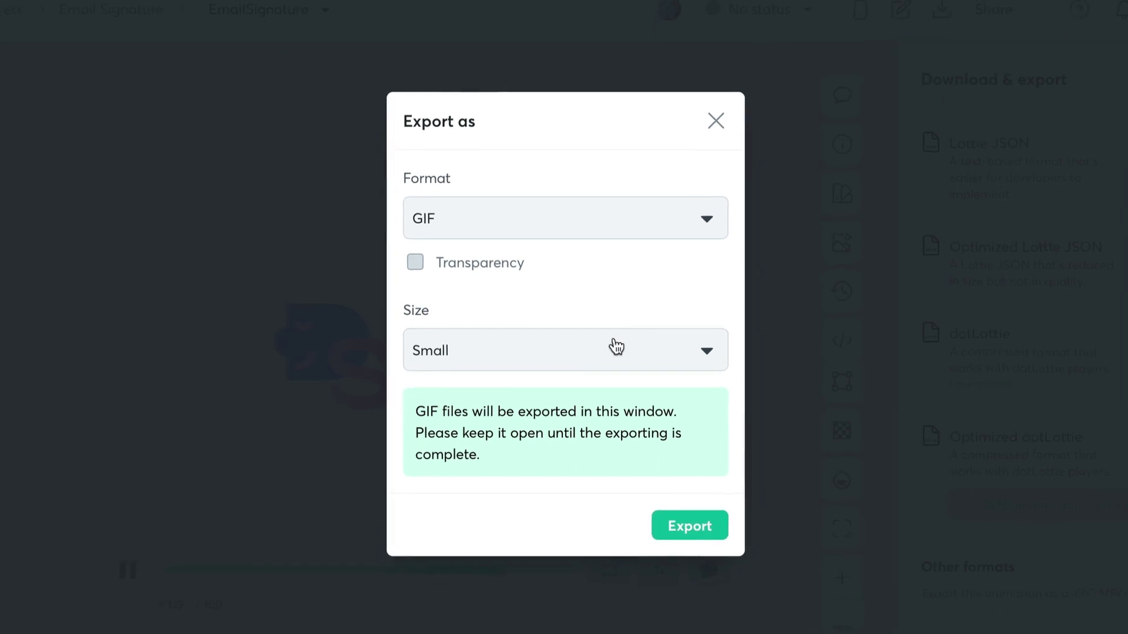
pyautogui.click(506, 351)
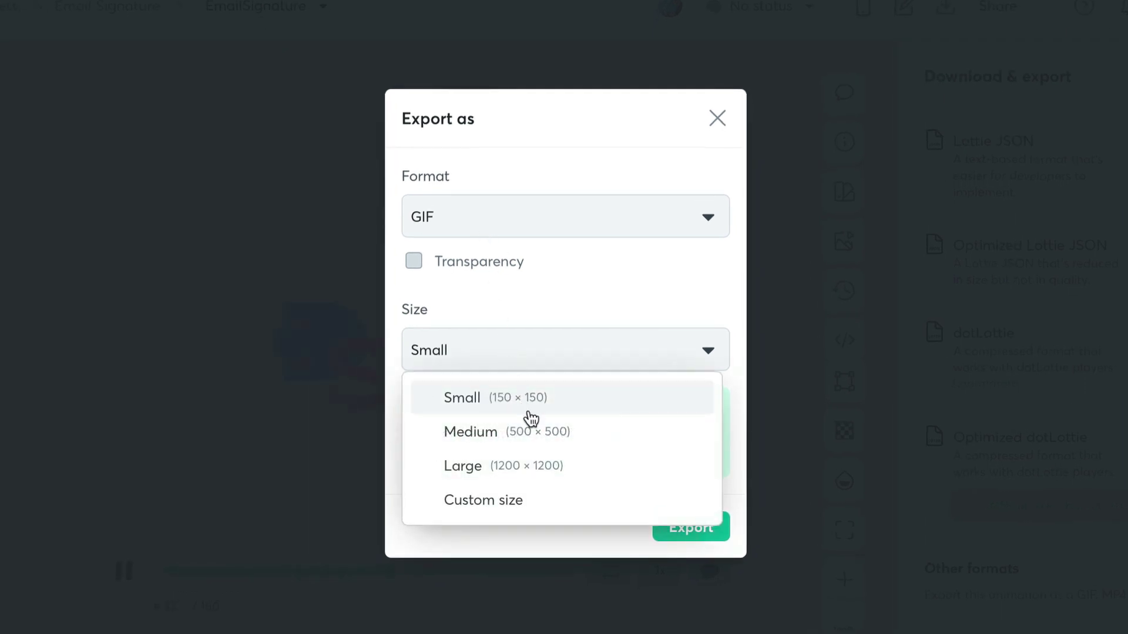
pyautogui.click(531, 428)
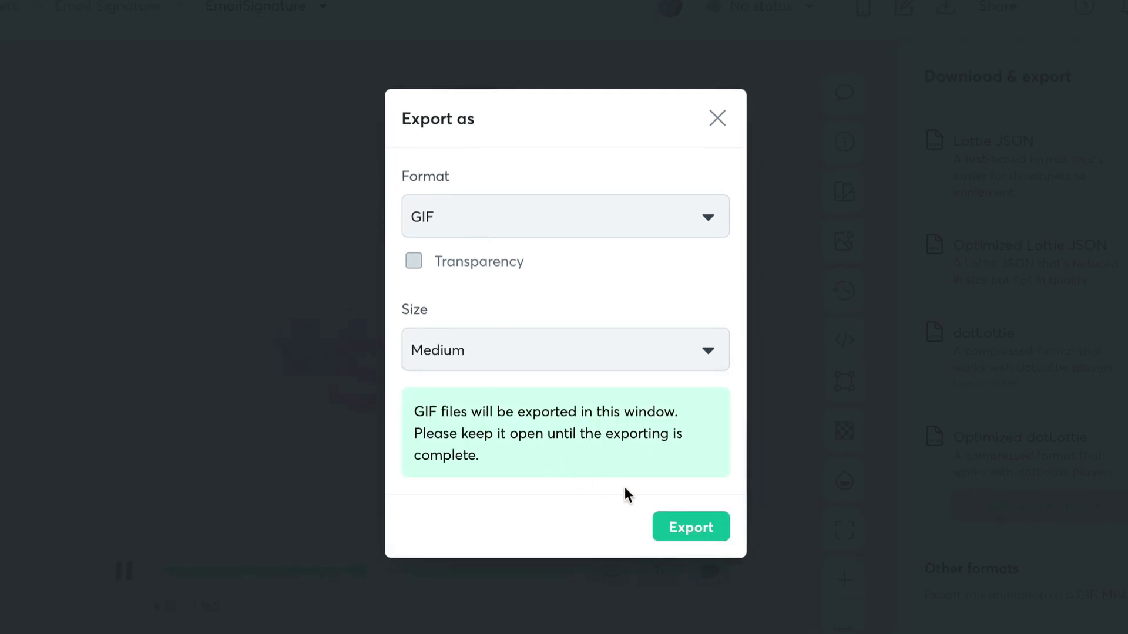
pyautogui.click(687, 528)
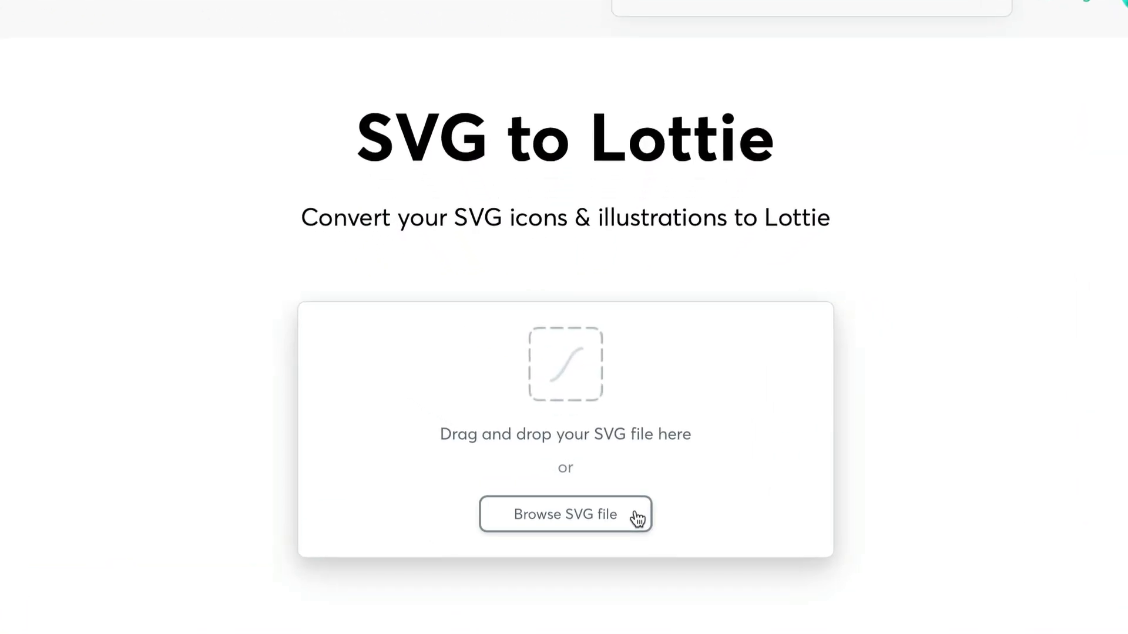
# Upload Profile Picture.svg to the SVG to Lottie converter
pyautogui.click(638, 520)
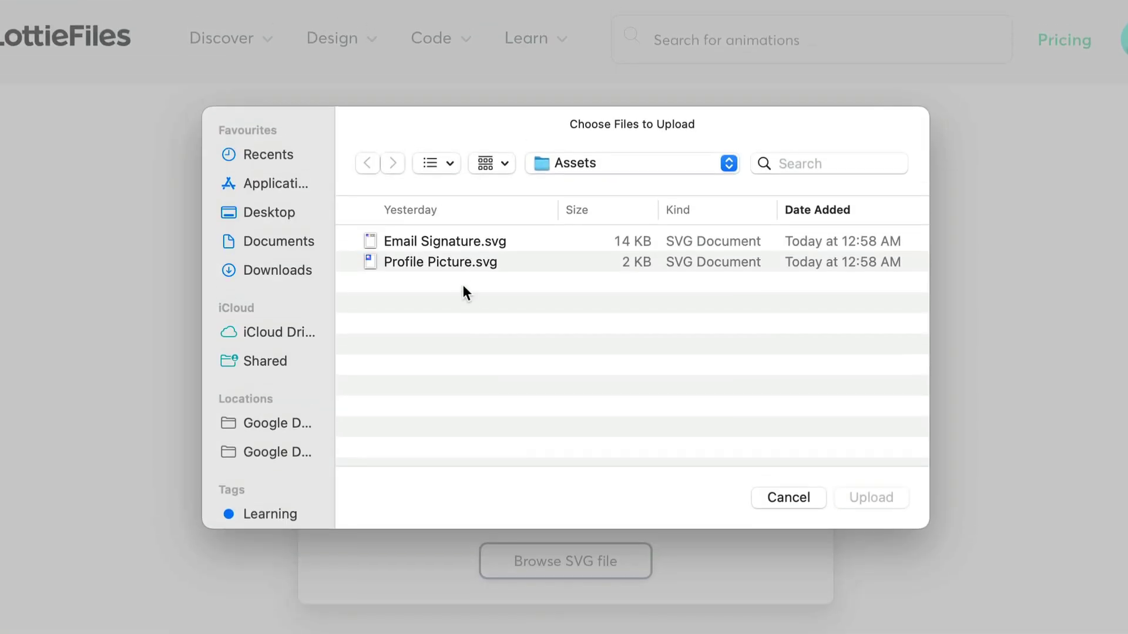
pyautogui.click(458, 264)
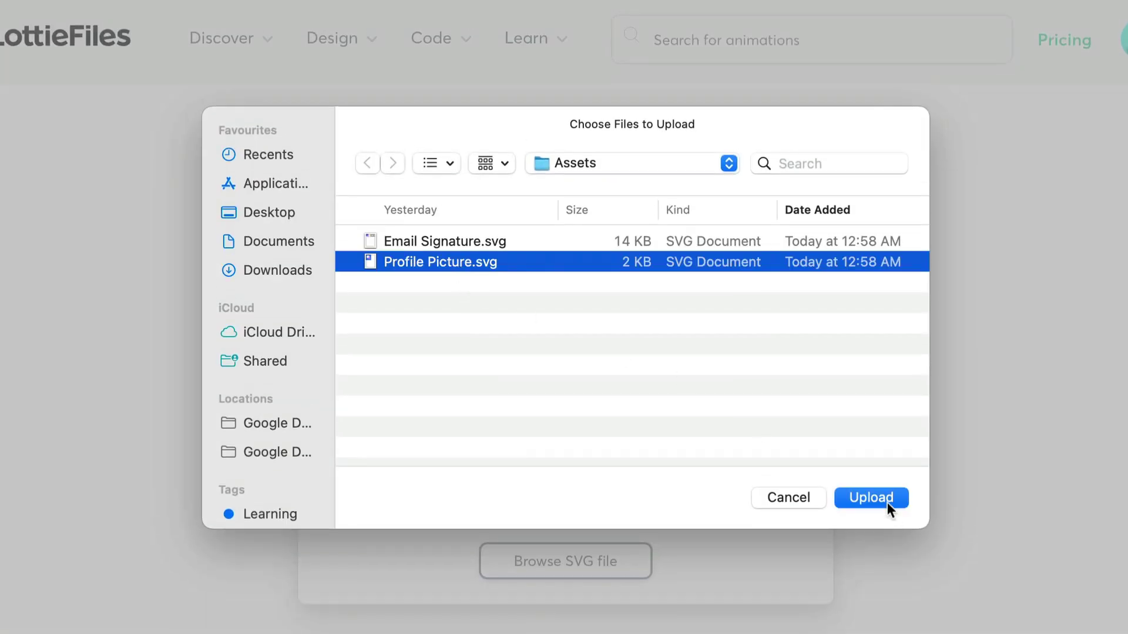
pyautogui.click(887, 502)
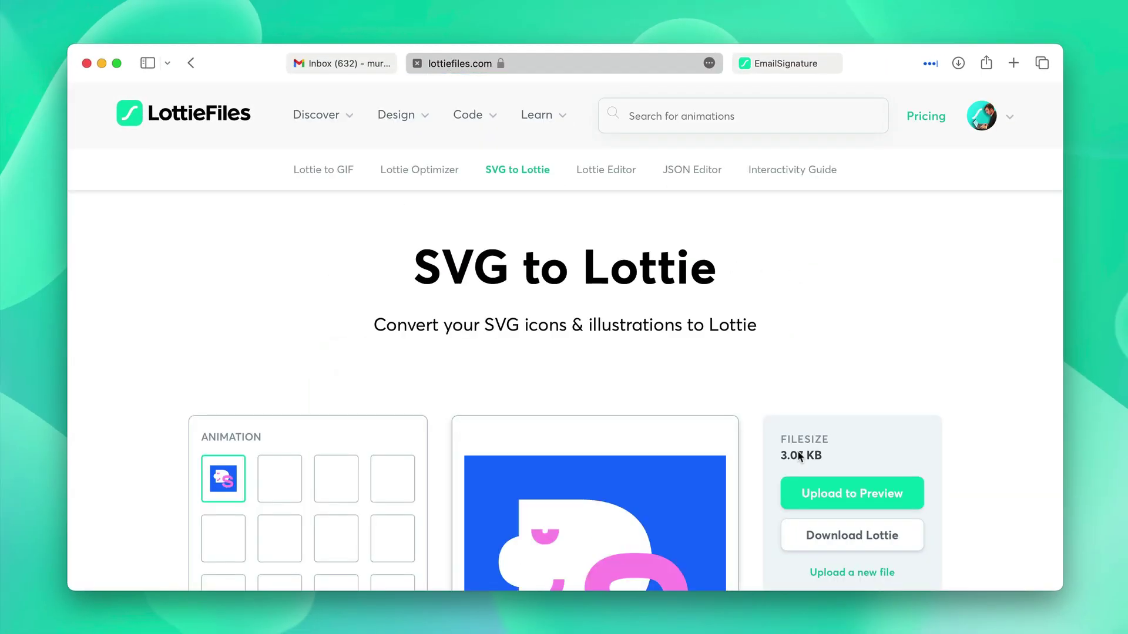
# Apply a different animation style to the DS logo and send it to the online previewer
pyautogui.scroll(-5, 664, 403)
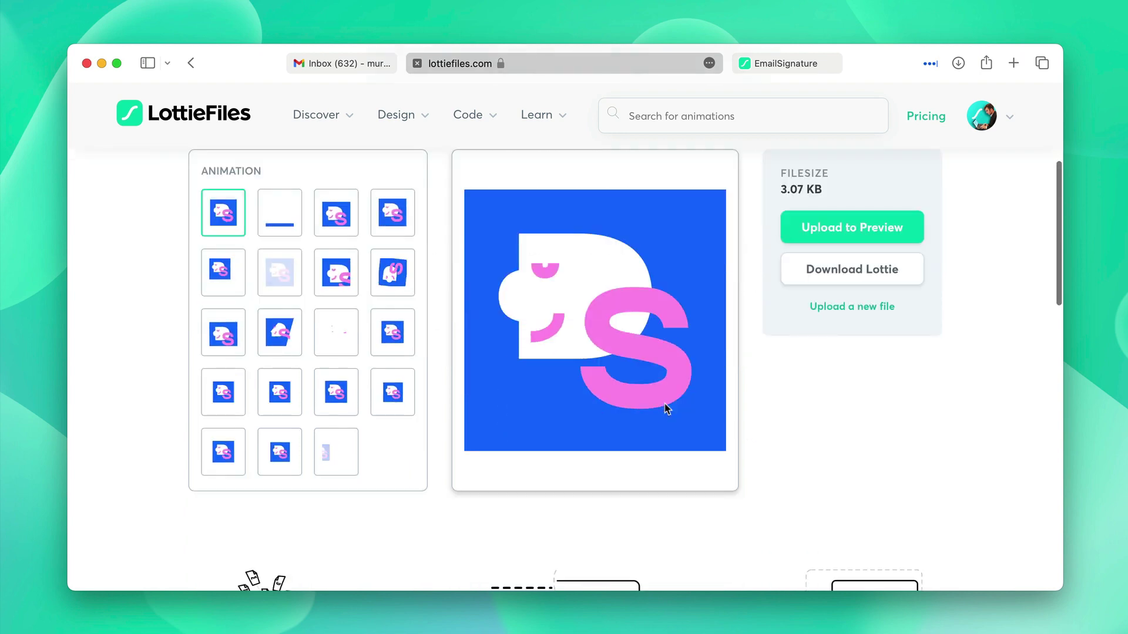
pyautogui.click(343, 342)
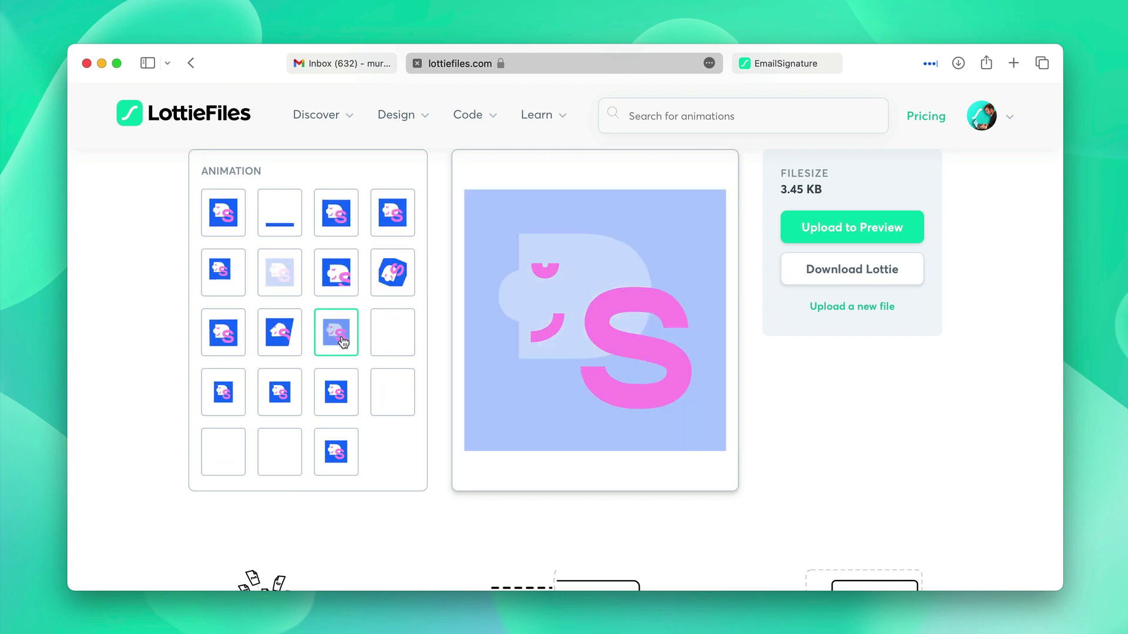
pyautogui.click(868, 238)
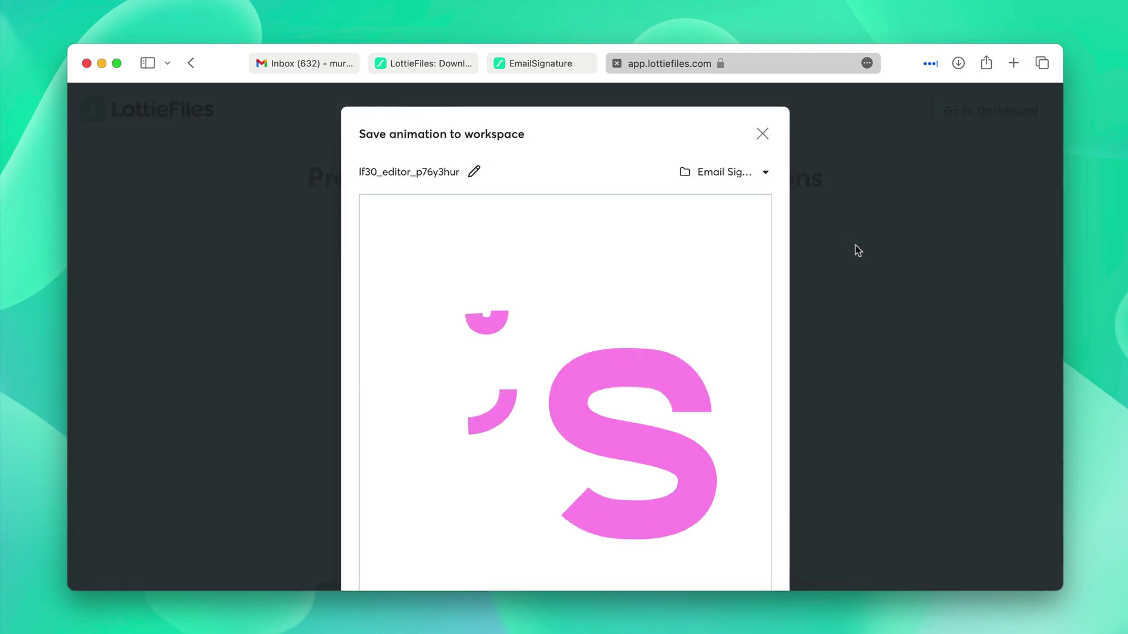
# Save the DS logo animation to the workspace as Profile Pic in the Email Signature folder
pyautogui.click(475, 172)
pyautogui.write('Profil')
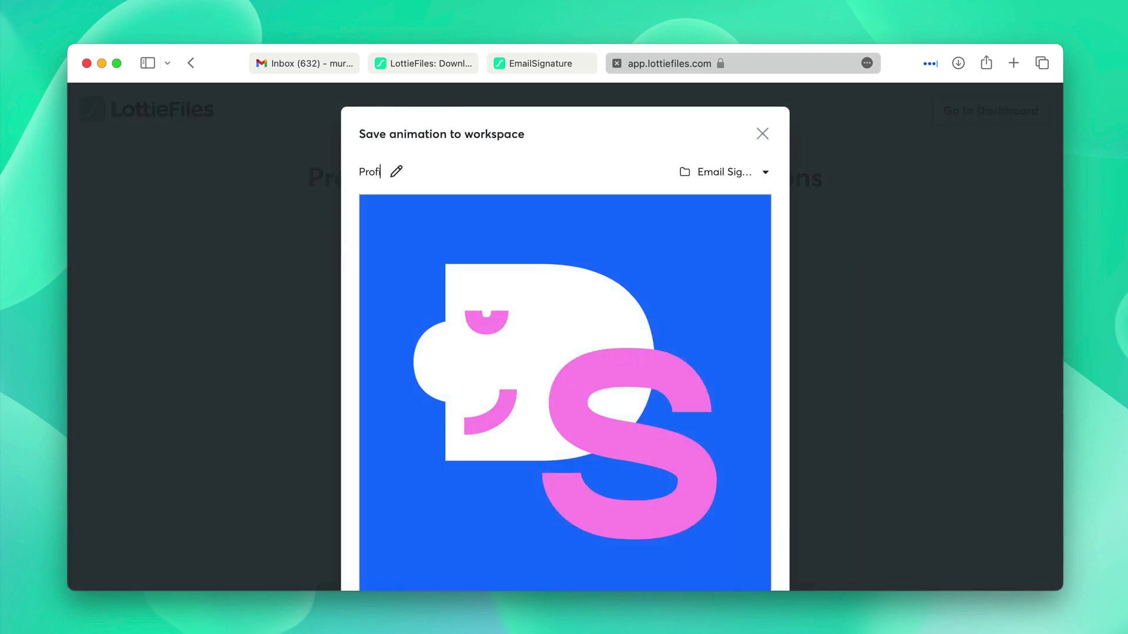
pyautogui.write('e Picture')
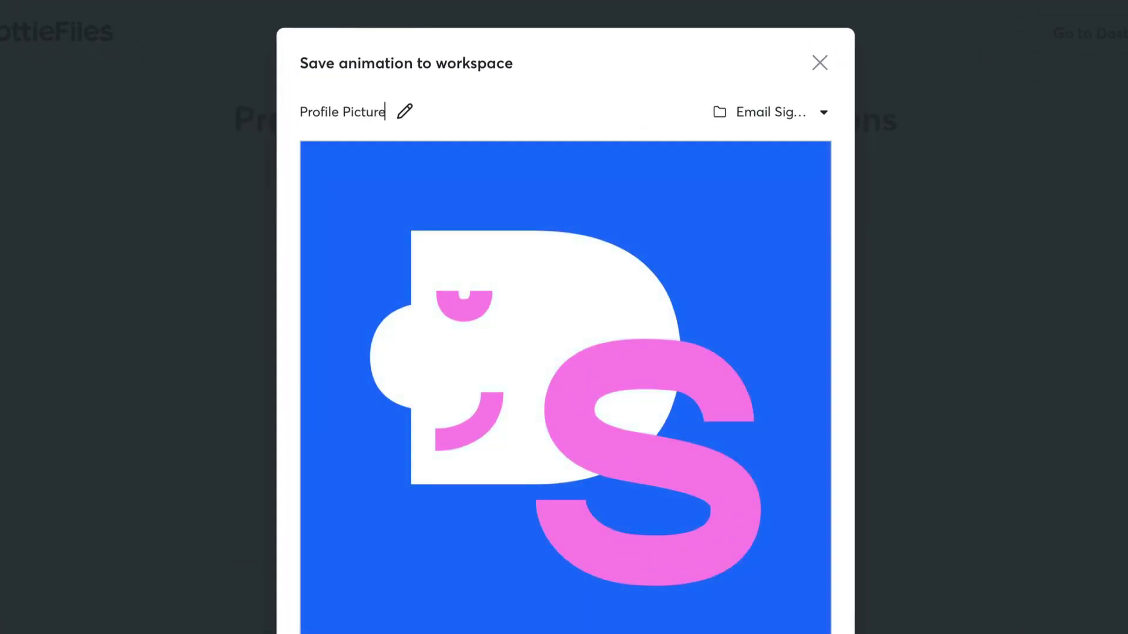
pyautogui.scroll(-3, 449, 182)
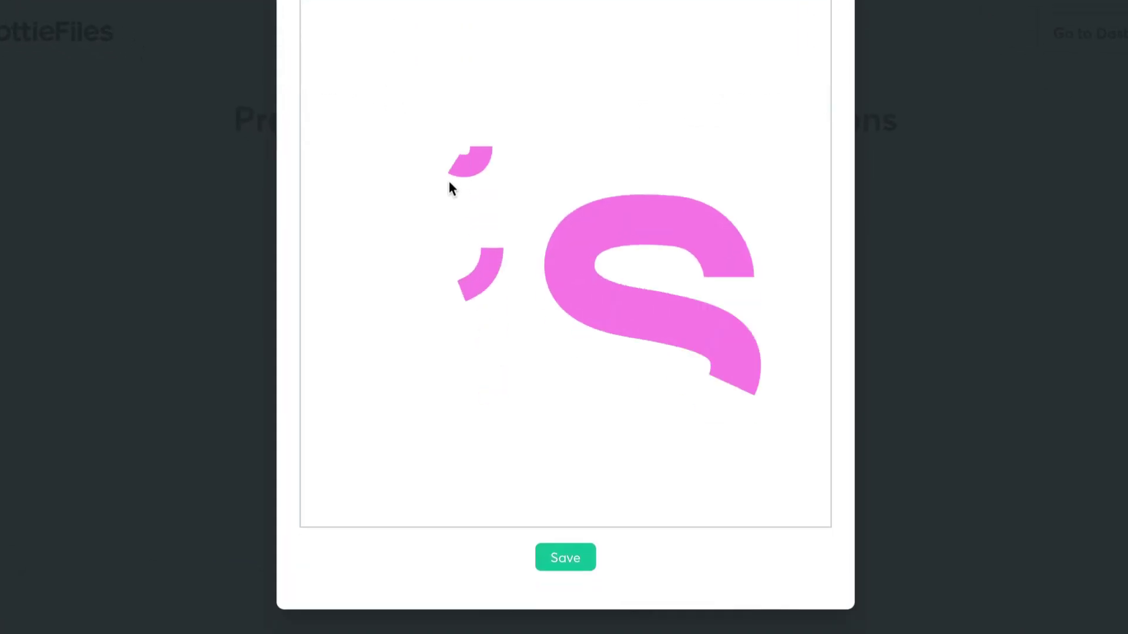
pyautogui.click(559, 567)
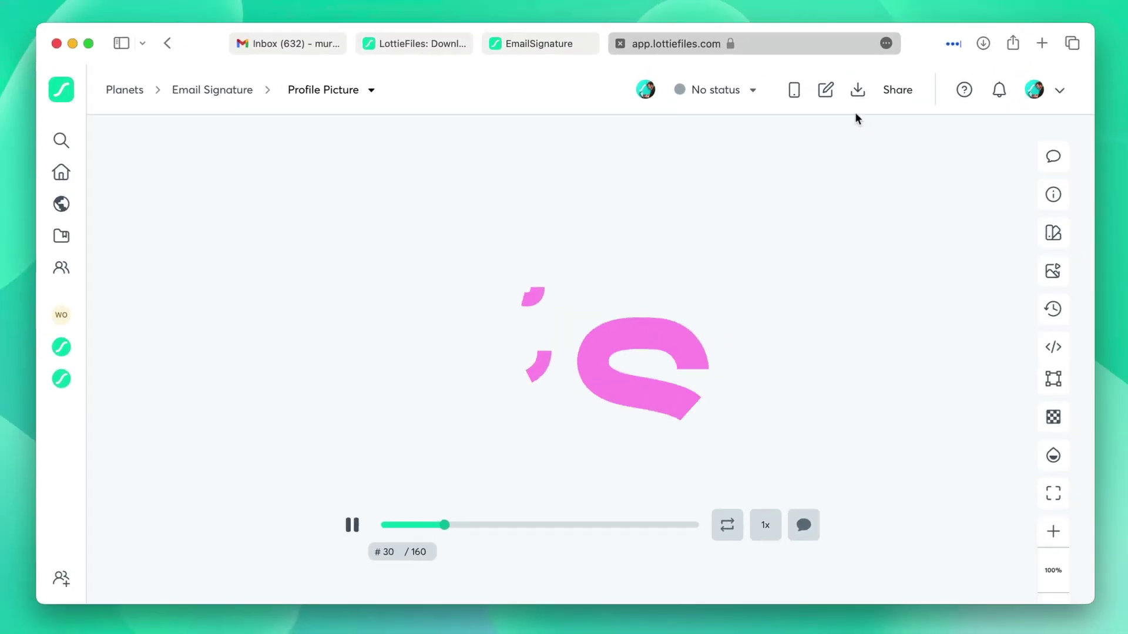
pyautogui.click(858, 90)
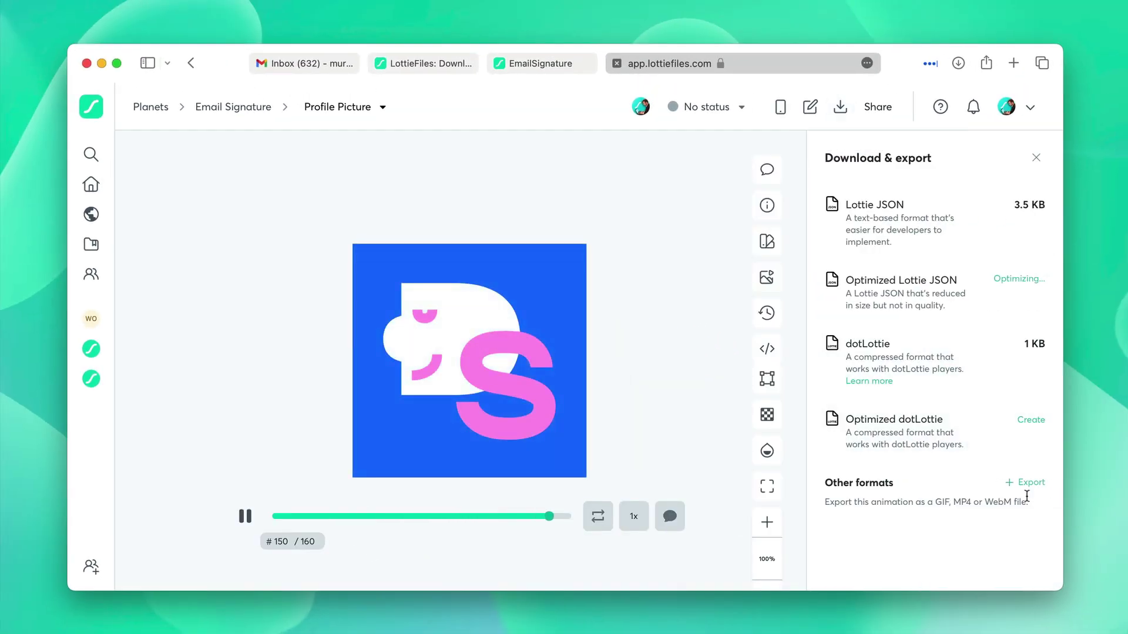
# Export the Profile Picture animation as a Medium GIF and return to the Gmail tab
pyautogui.click(1026, 483)
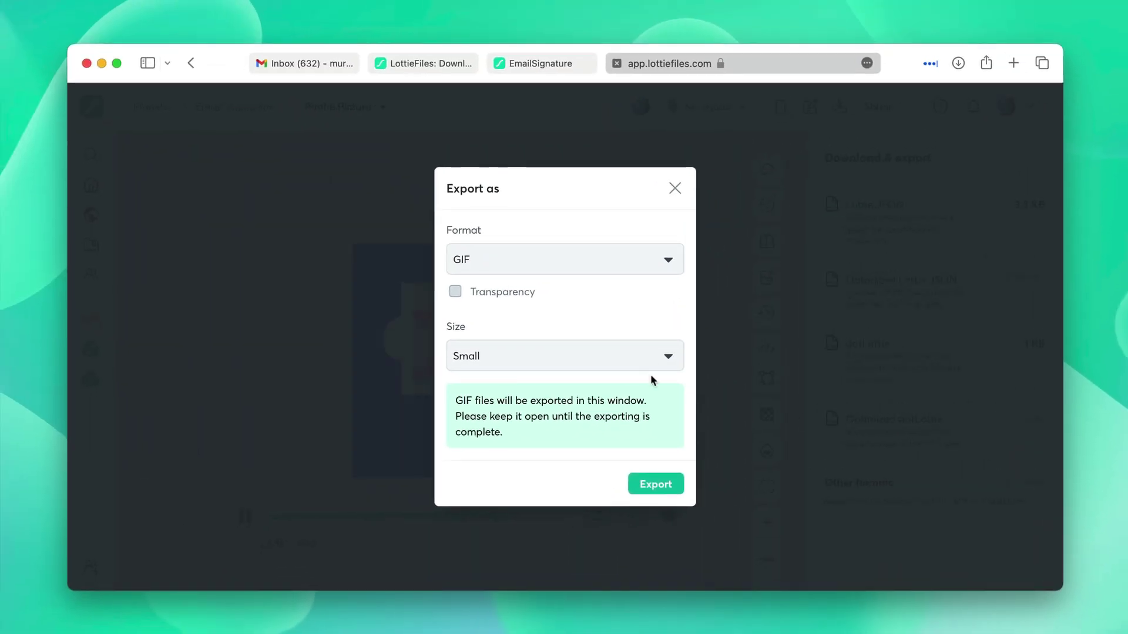
pyautogui.click(623, 362)
pyautogui.click(536, 418)
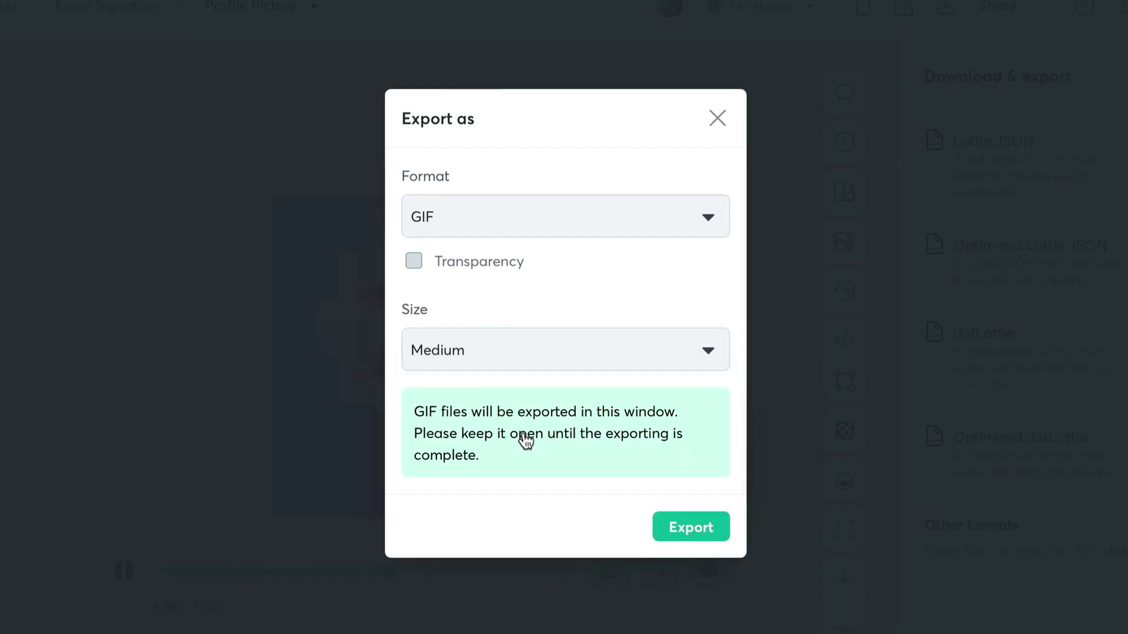
pyautogui.click(705, 538)
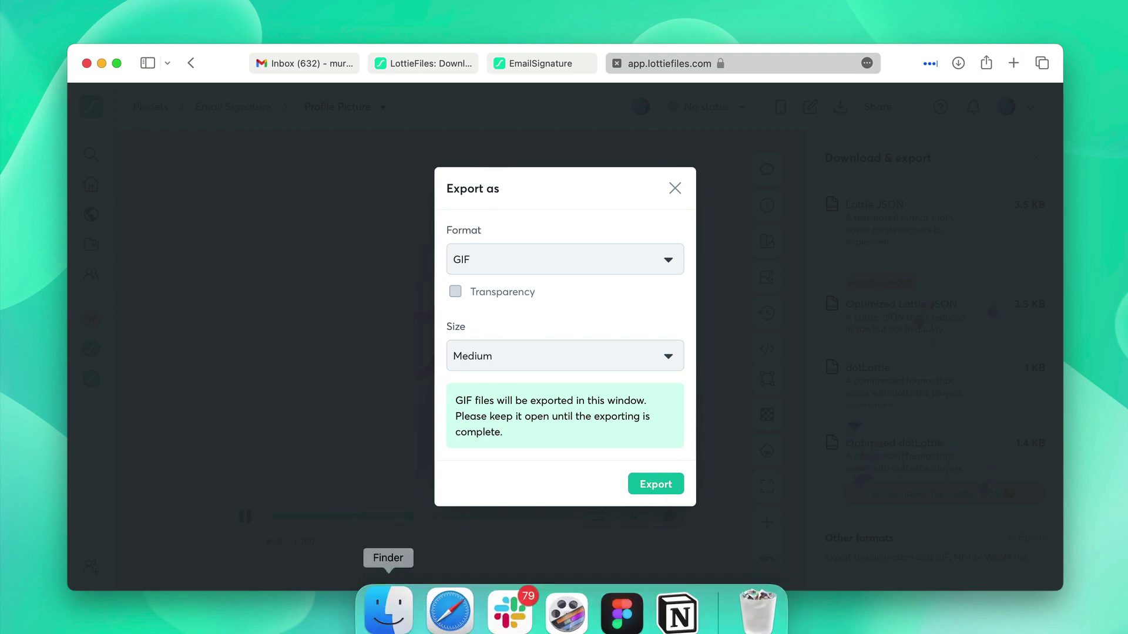
pyautogui.hotkey('ctrl', 'Tab')
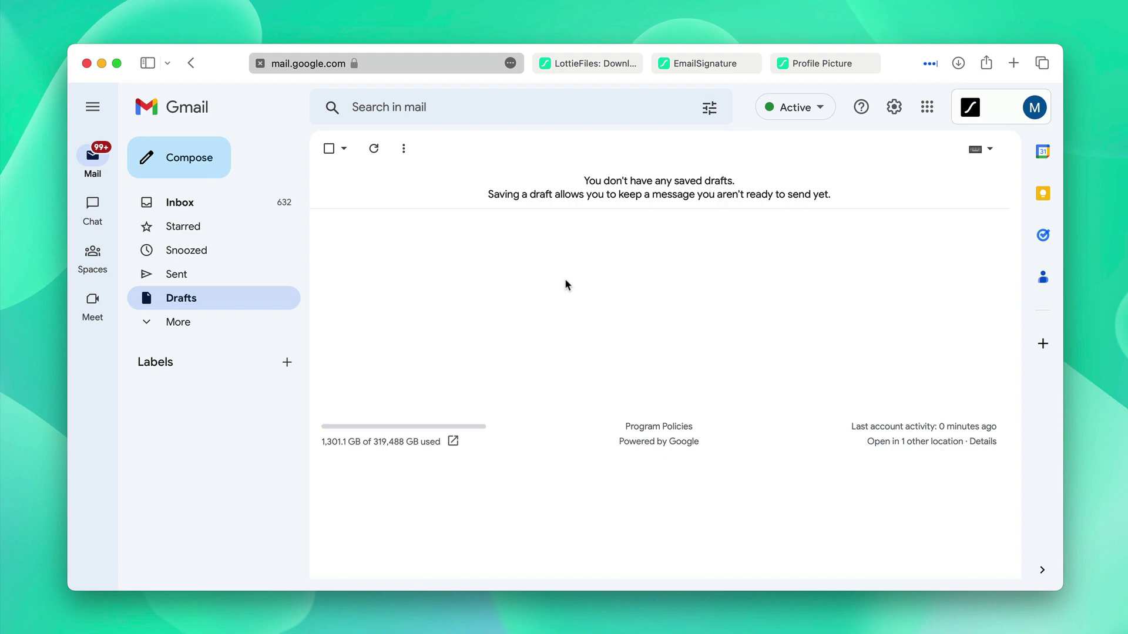
# Open Gmail's full settings and scroll the General tab to My picture and Signature
pyautogui.click(895, 107)
pyautogui.click(913, 188)
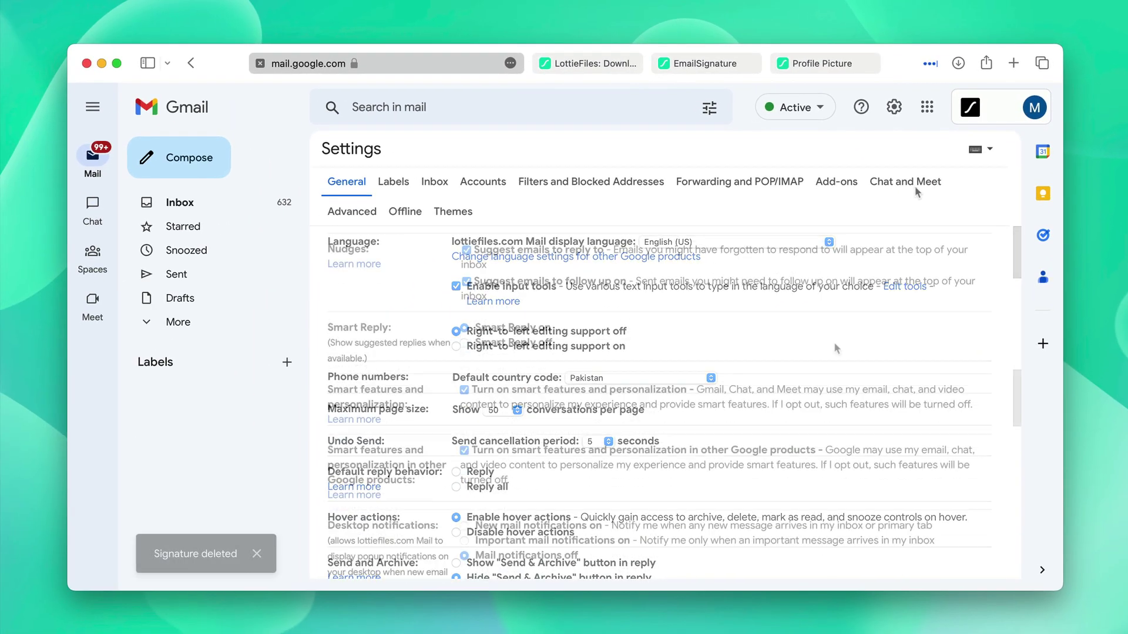
pyautogui.scroll(-5, 753, 448)
pyautogui.scroll(-5, 834, 342)
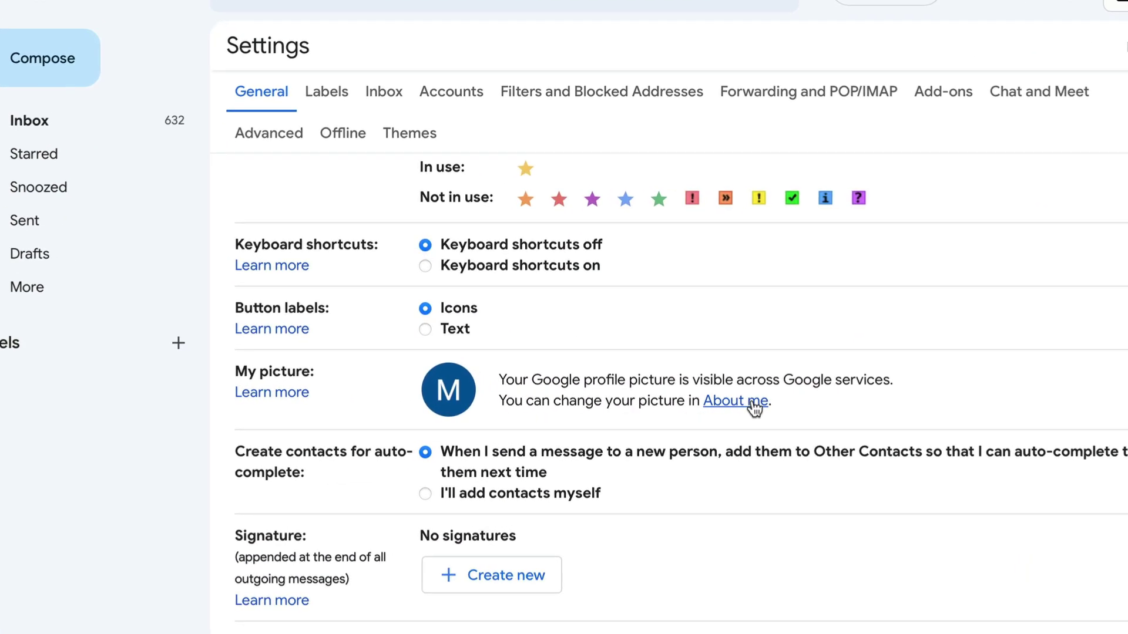
# Upload Profile Picture.gif from the computer and save it as the Google profile picture
pyautogui.click(699, 405)
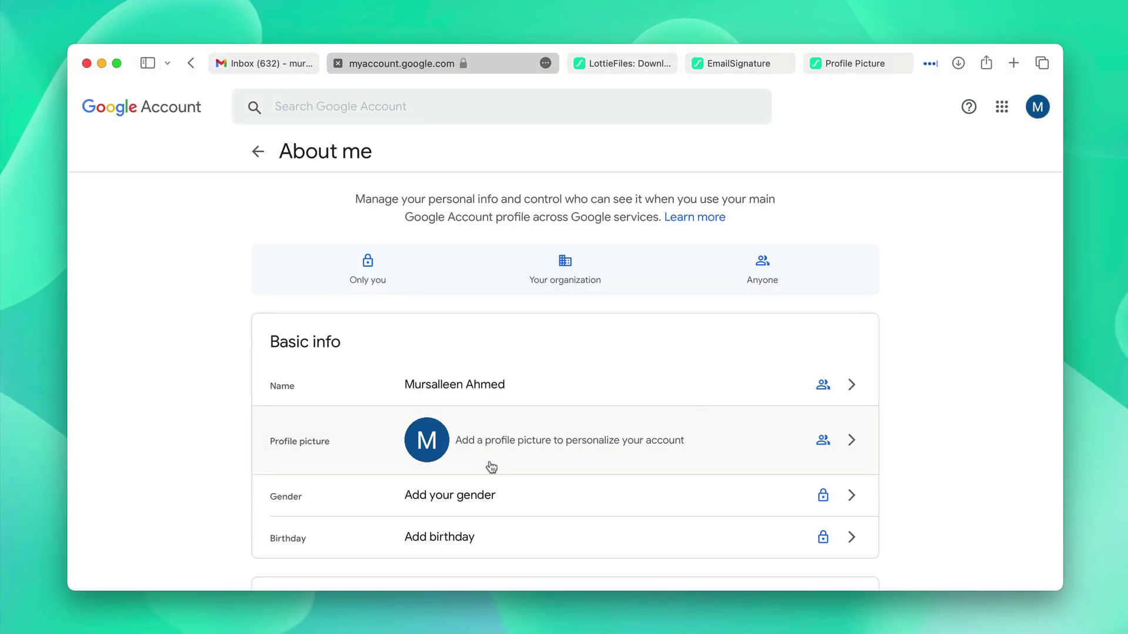
pyautogui.click(491, 467)
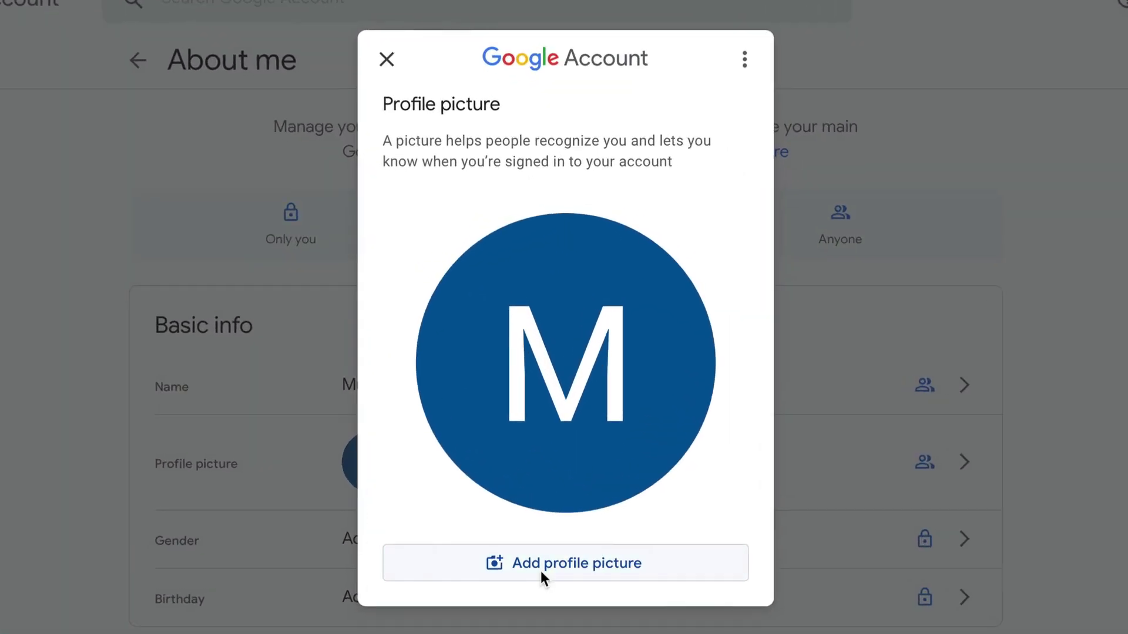
pyautogui.click(540, 564)
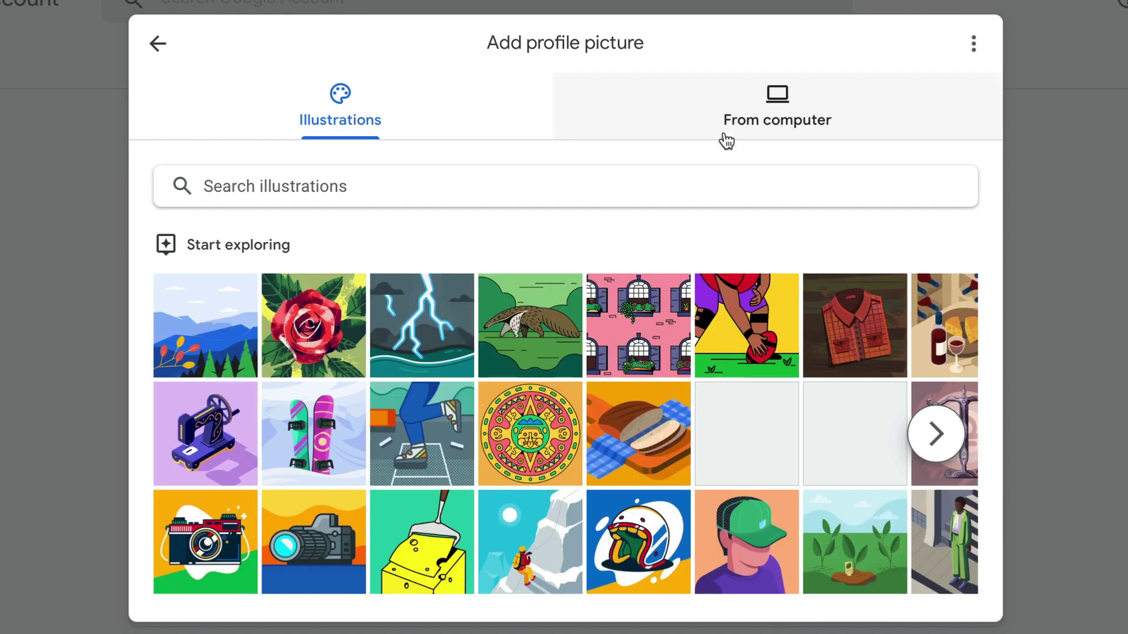
pyautogui.click(727, 141)
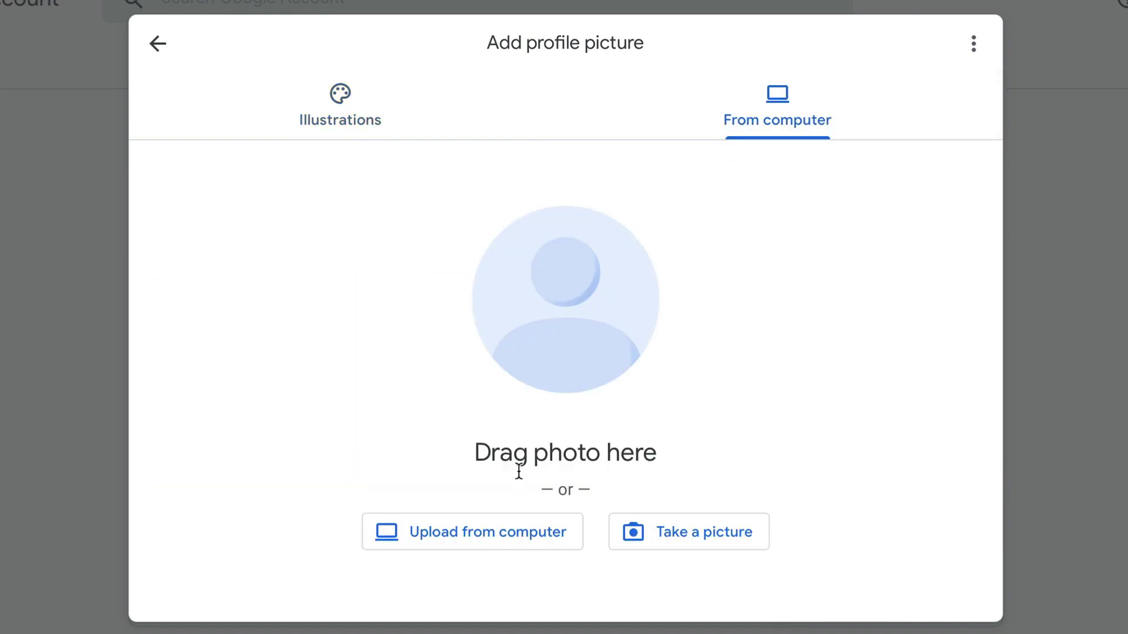
pyautogui.click(485, 539)
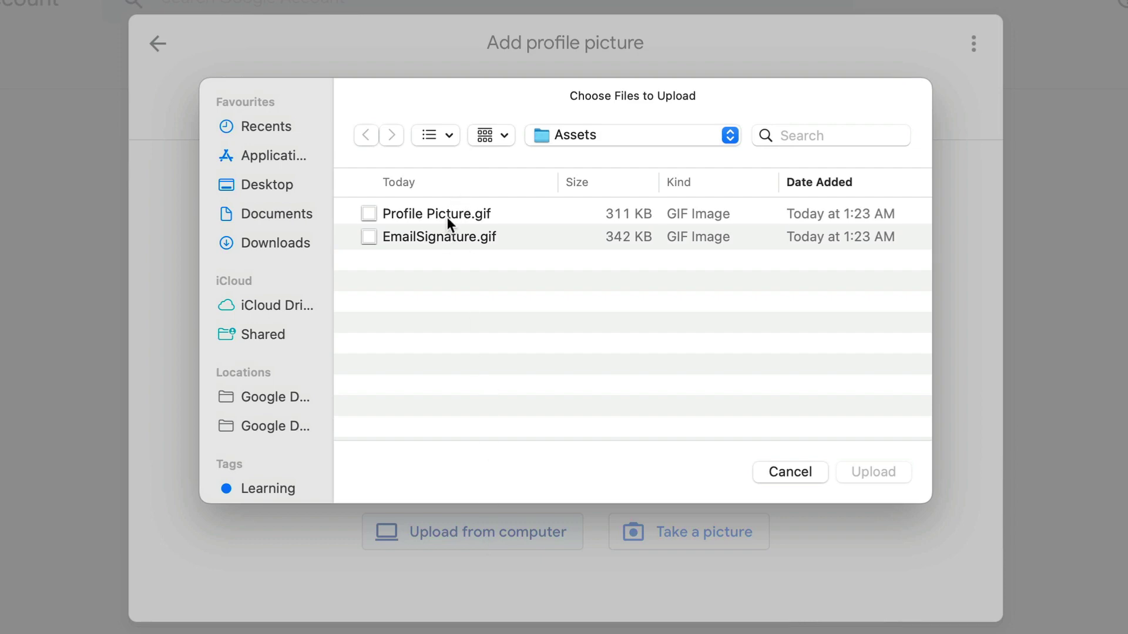
pyautogui.click(449, 211)
pyautogui.click(883, 472)
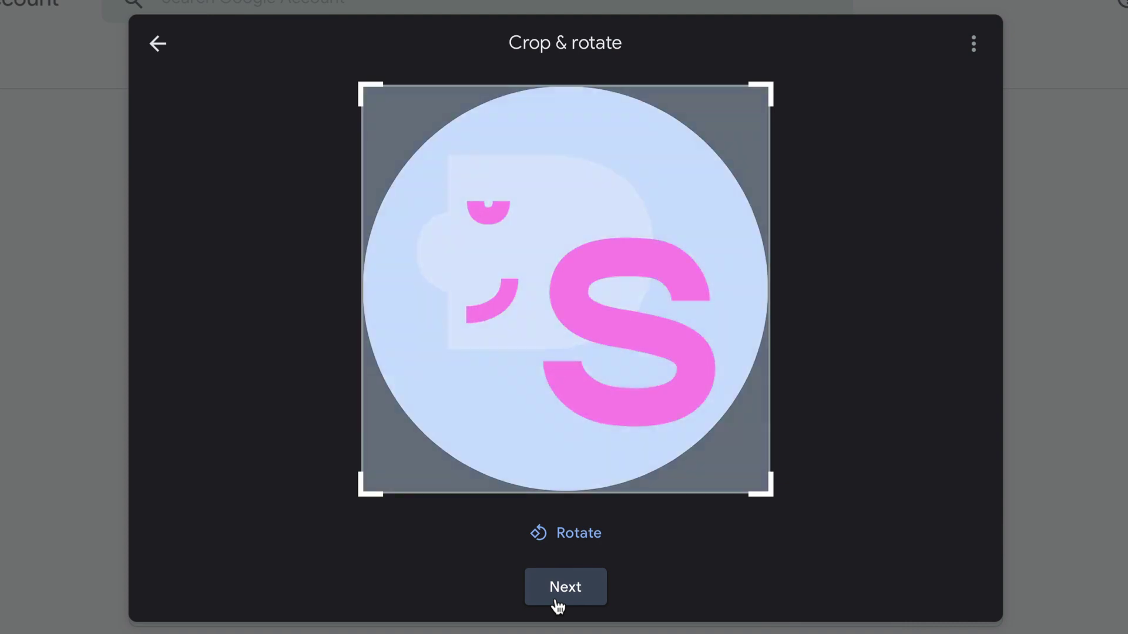
pyautogui.click(558, 606)
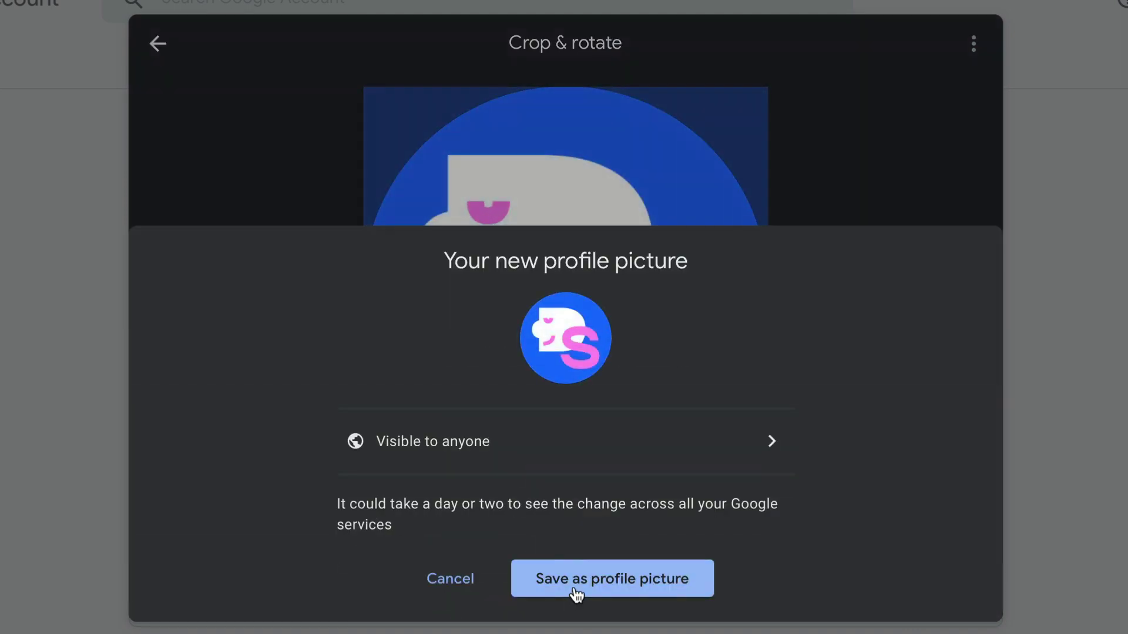
pyautogui.click(576, 595)
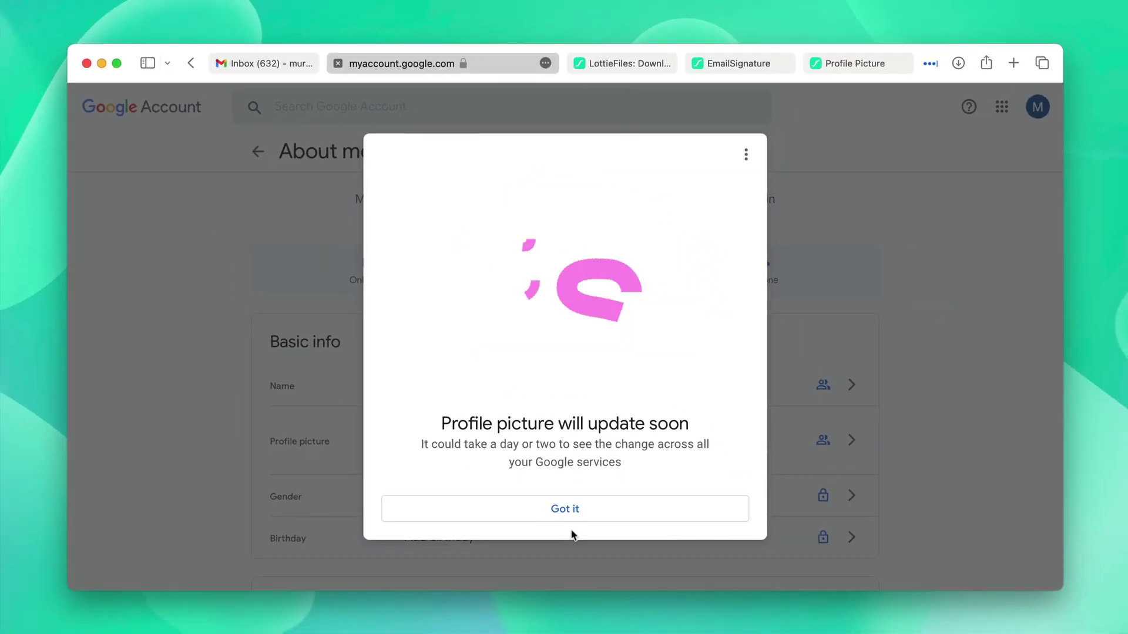
# Close the Google Account page and create a new empty signature named 'Email Signature'
pyautogui.click(575, 538)
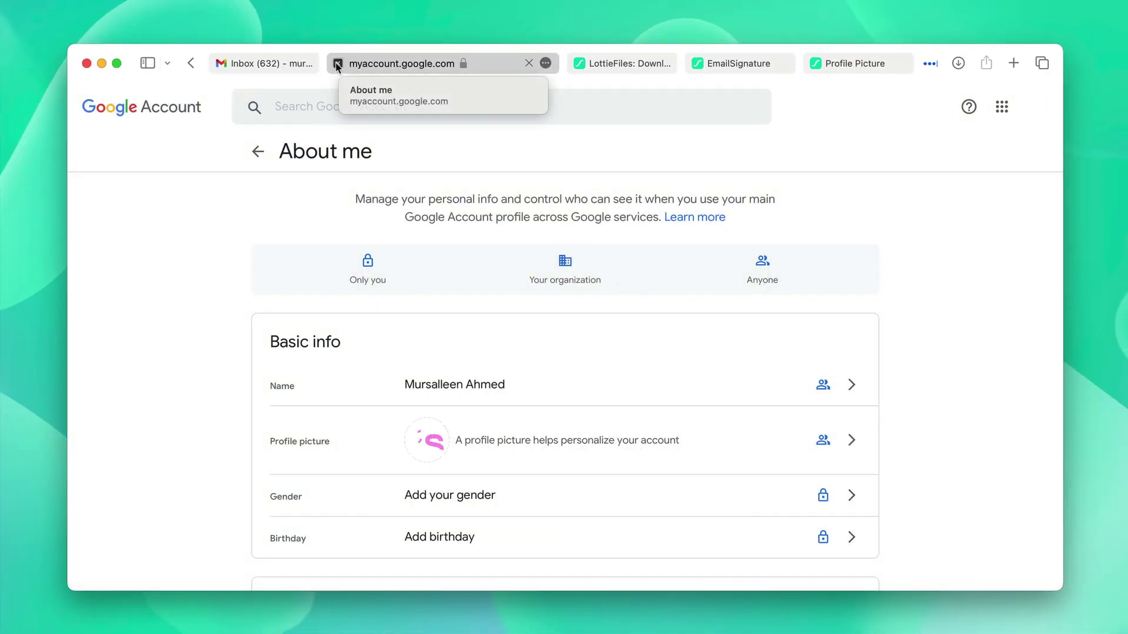
pyautogui.click(337, 66)
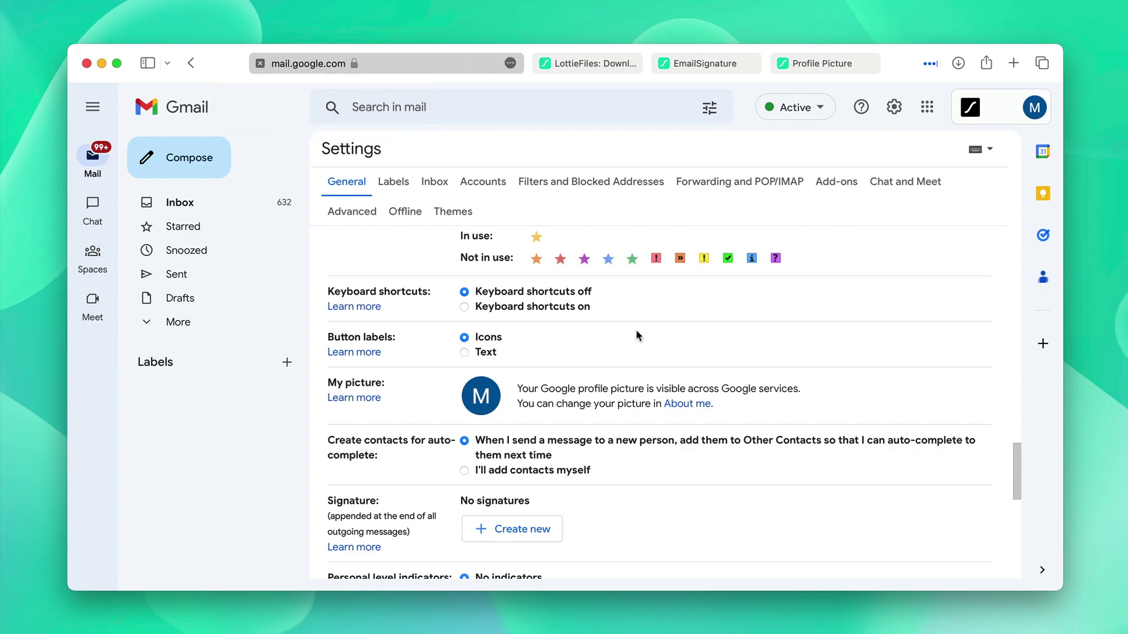
pyautogui.scroll(-3, 638, 337)
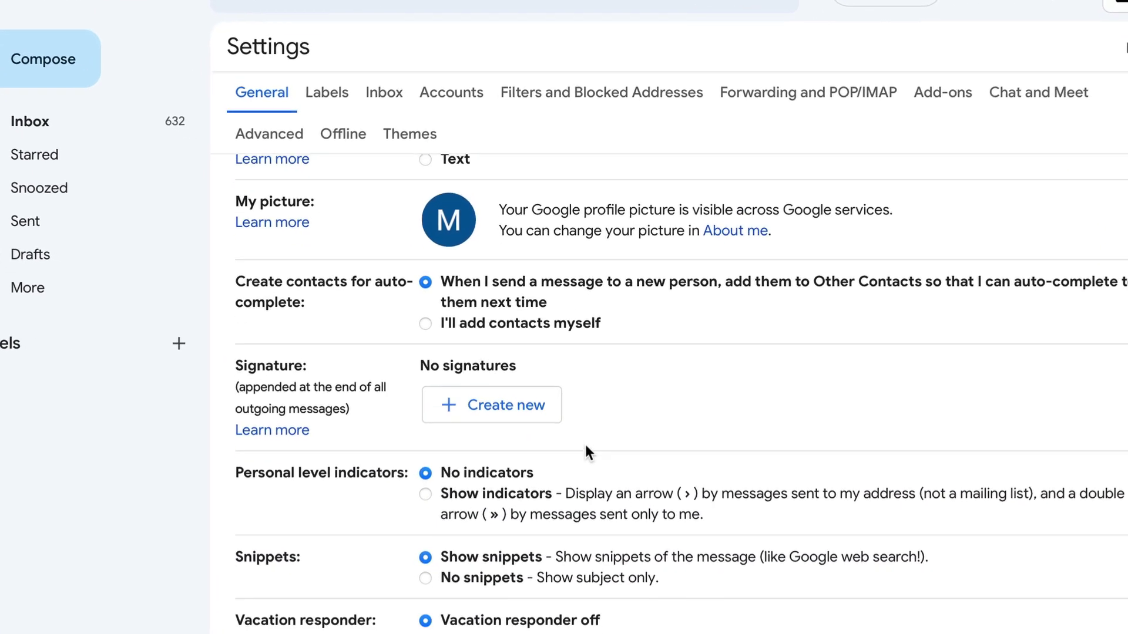
pyautogui.scroll(-2, 564, 423)
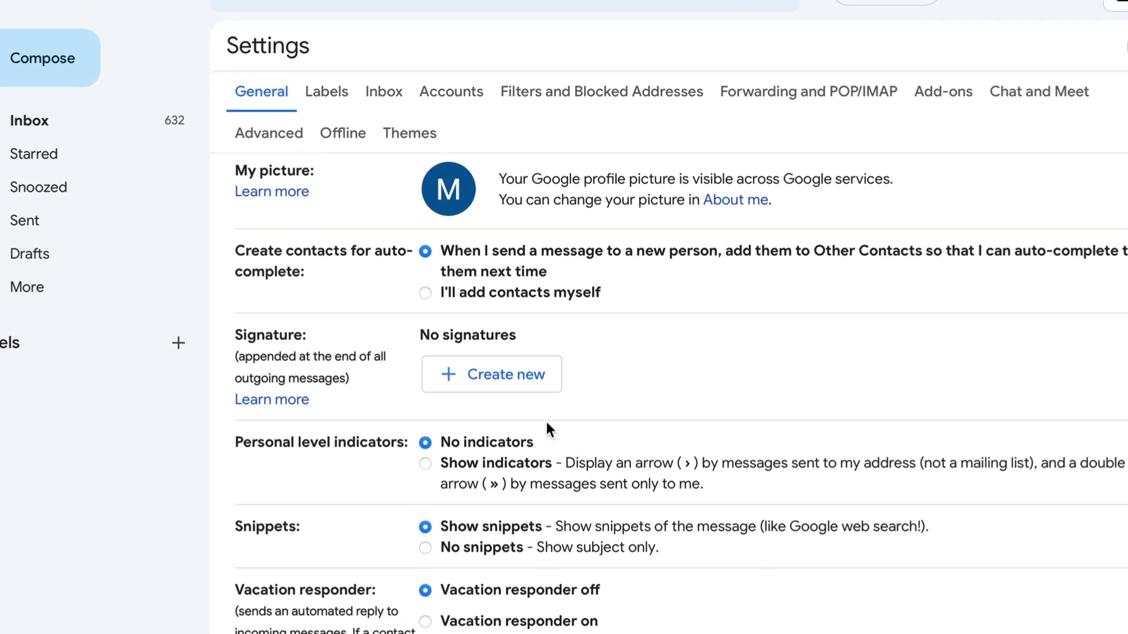
pyautogui.click(473, 374)
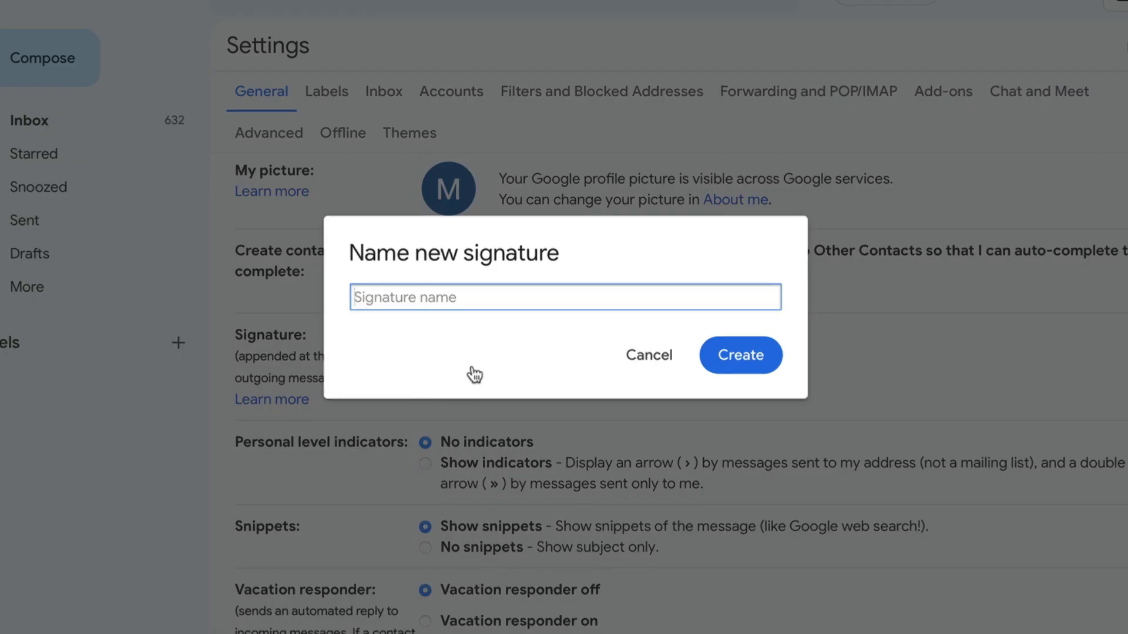
pyautogui.write('Email')
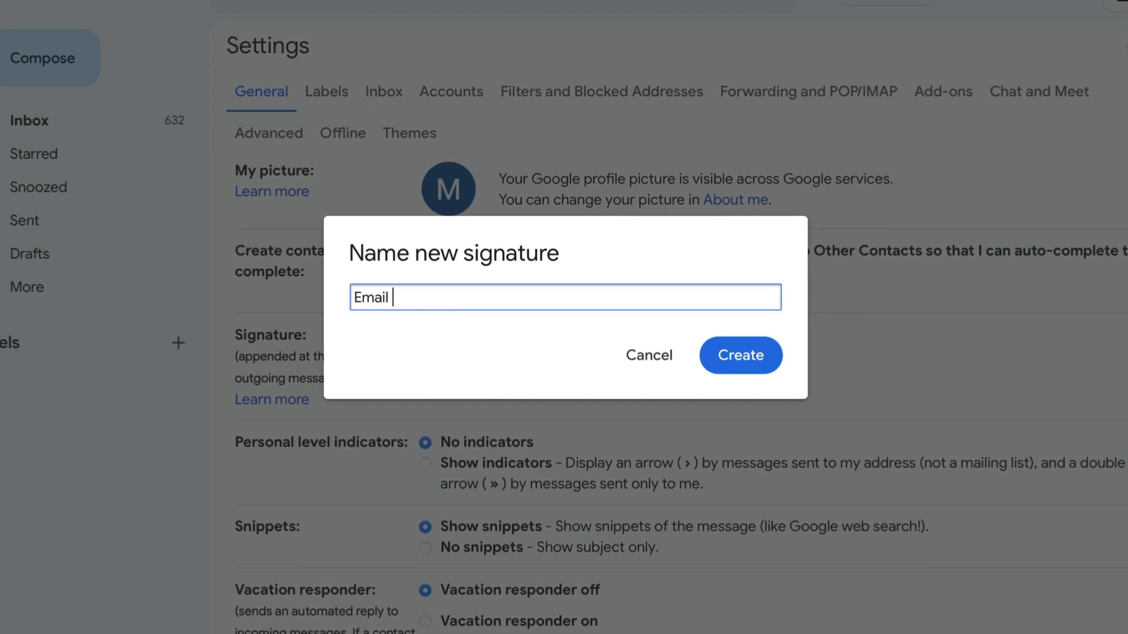
pyautogui.write(' Signature')
pyautogui.click(767, 367)
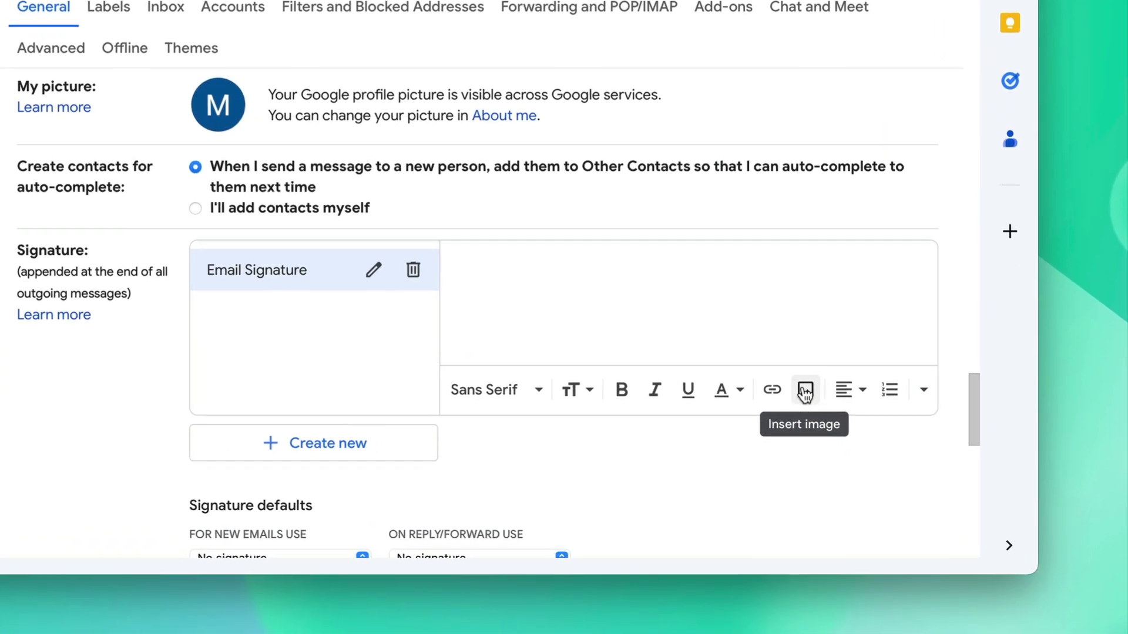
# Insert EmailSignature.gif from the computer into the Email Signature
pyautogui.click(804, 390)
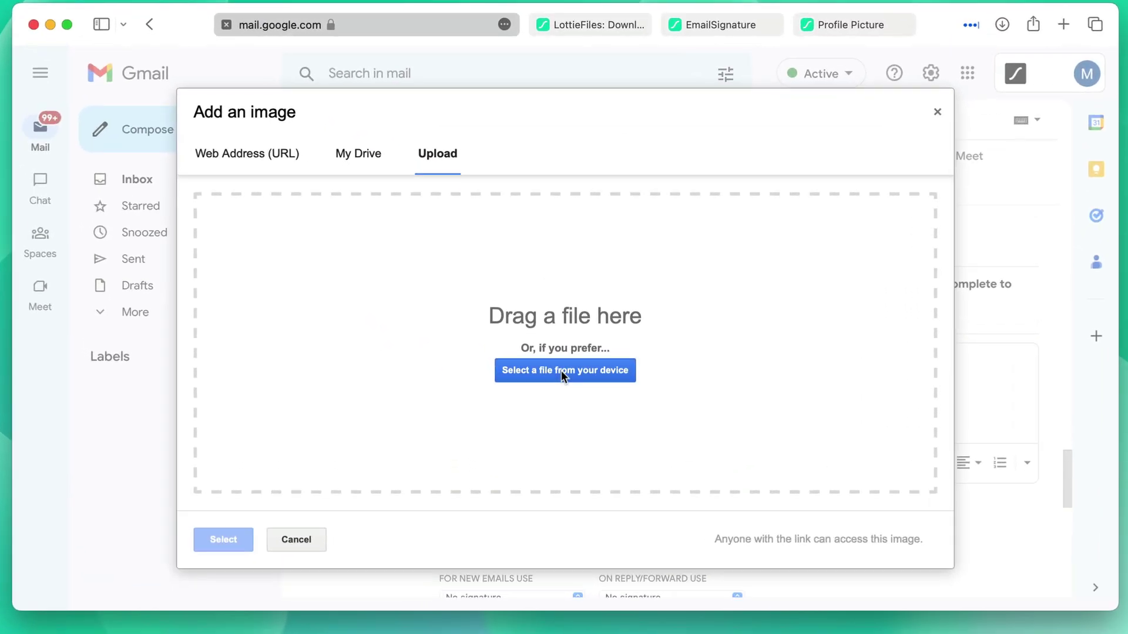
pyautogui.click(562, 376)
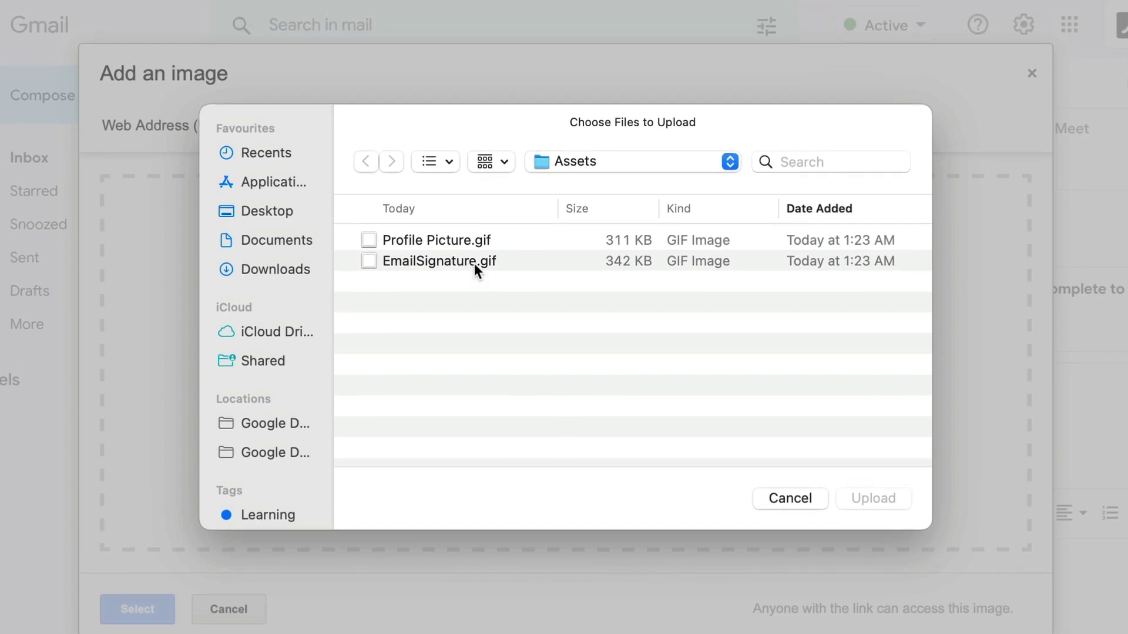
pyautogui.click(474, 263)
pyautogui.click(887, 499)
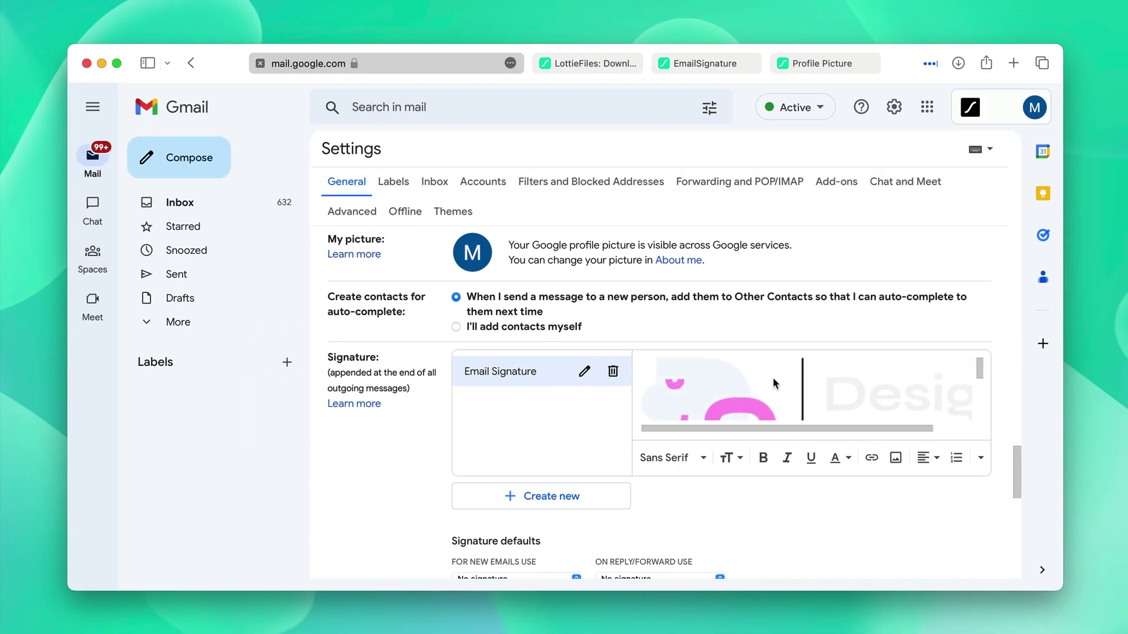
# Resize the signature GIF to Medium and save the settings changes
pyautogui.click(771, 376)
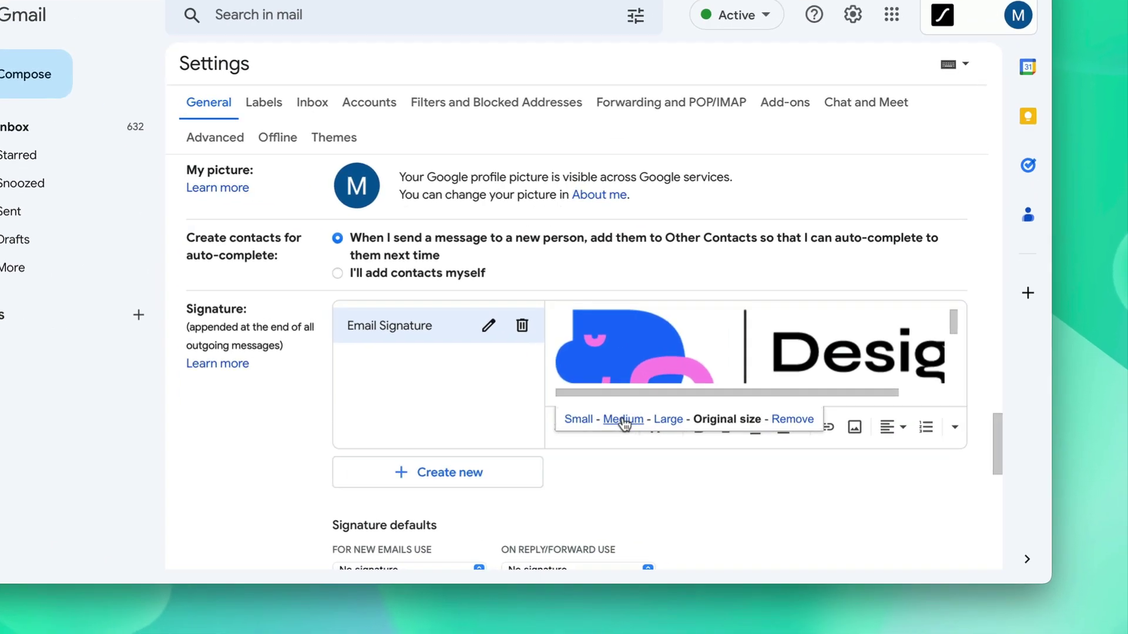
pyautogui.click(579, 419)
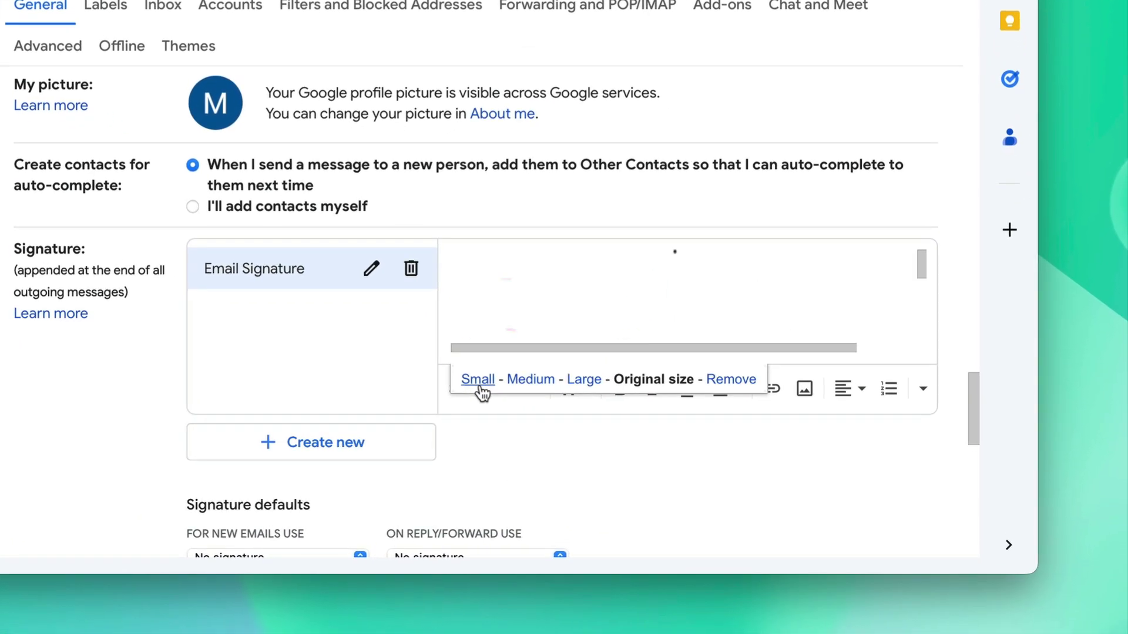
pyautogui.click(623, 419)
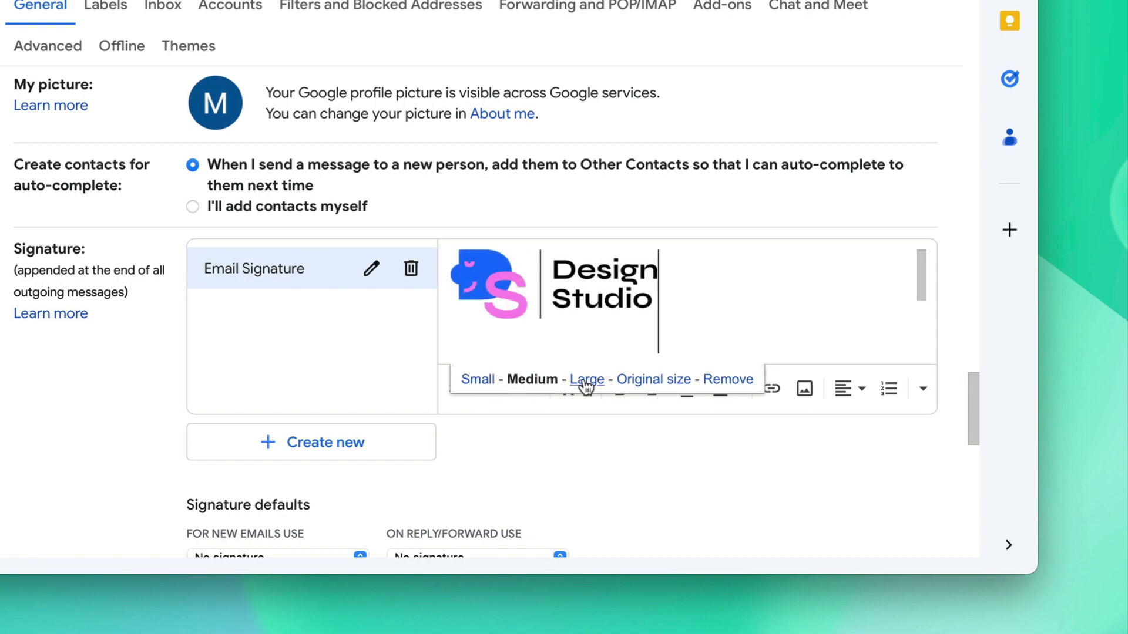
pyautogui.click(584, 380)
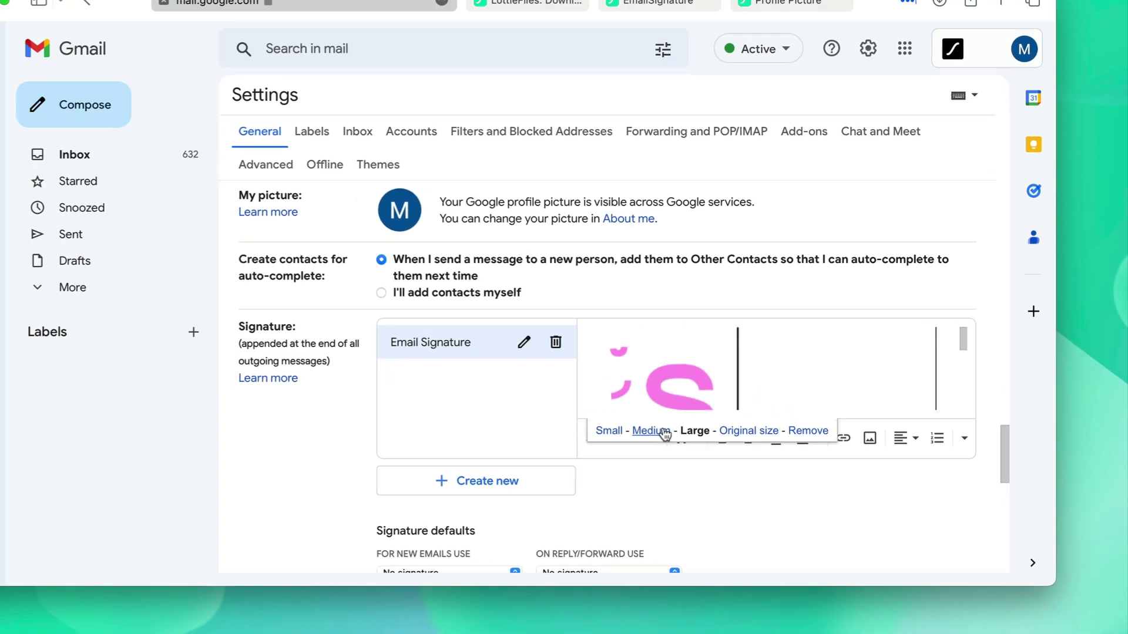
pyautogui.click(530, 379)
pyautogui.click(687, 467)
pyautogui.scroll(-15, 812, 508)
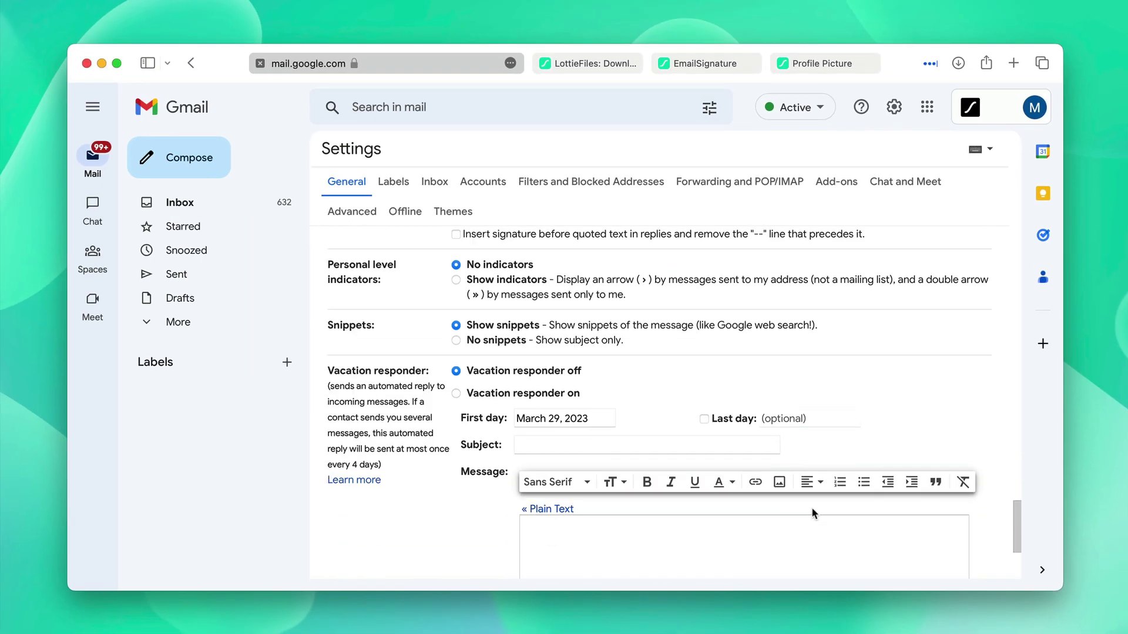
pyautogui.click(660, 497)
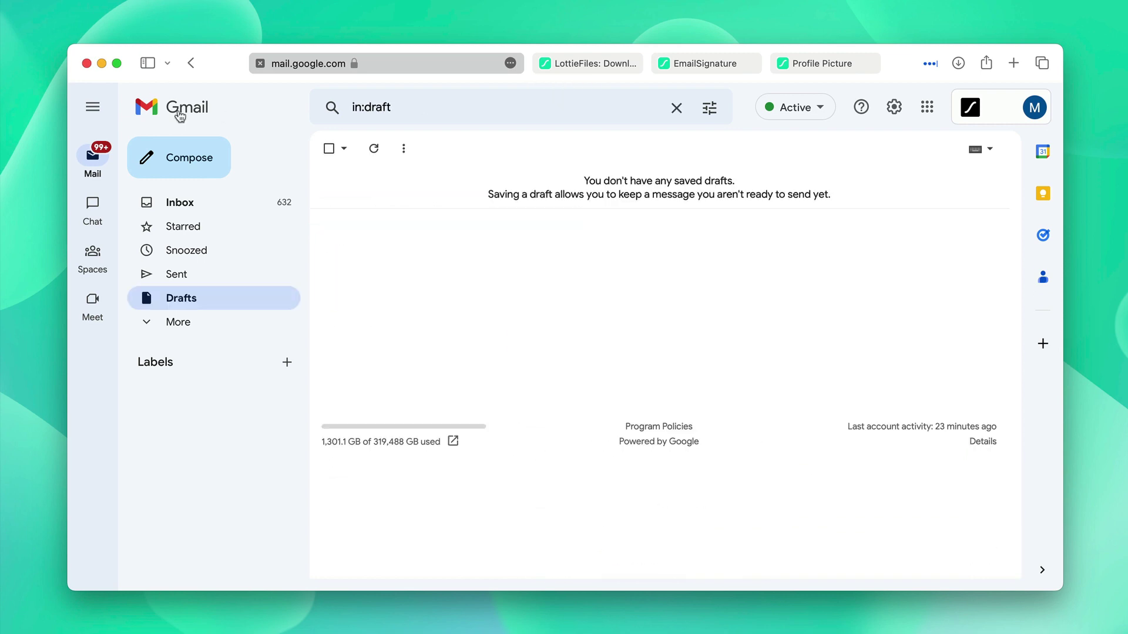
# Compose a new message and insert the Email Signature with its Design Studio GIF into the body
pyautogui.click(205, 171)
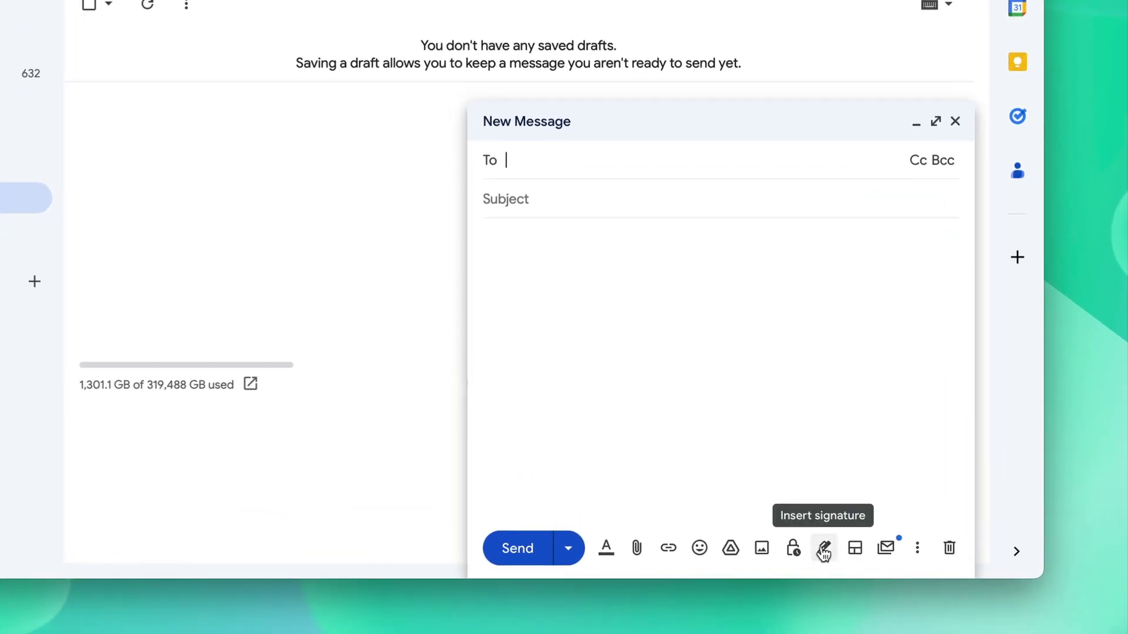
pyautogui.click(818, 488)
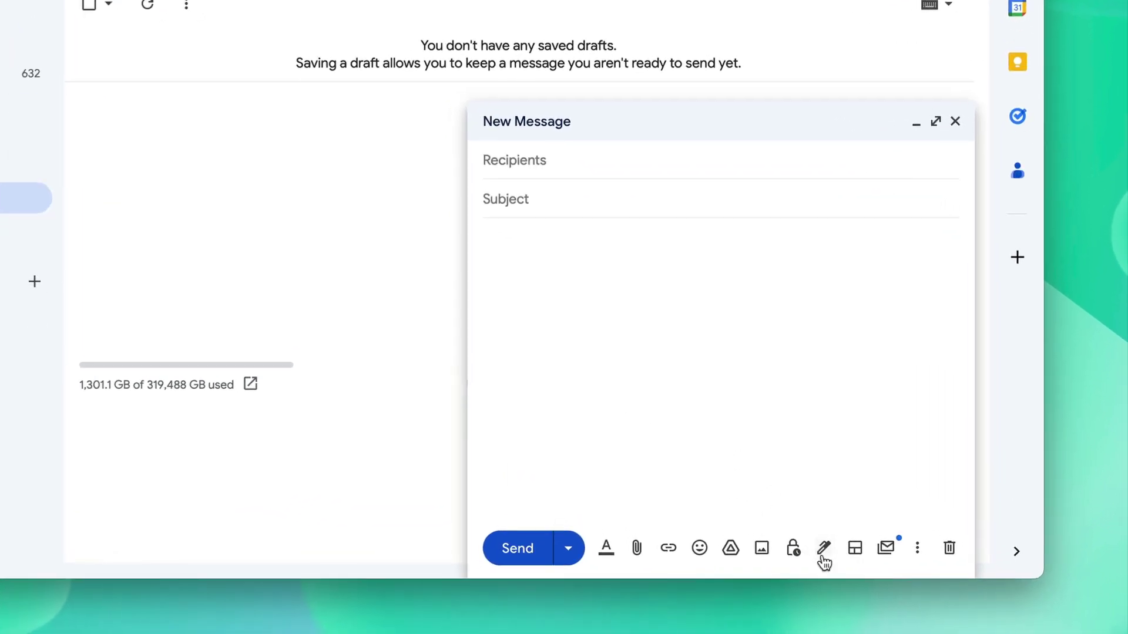
pyautogui.click(824, 548)
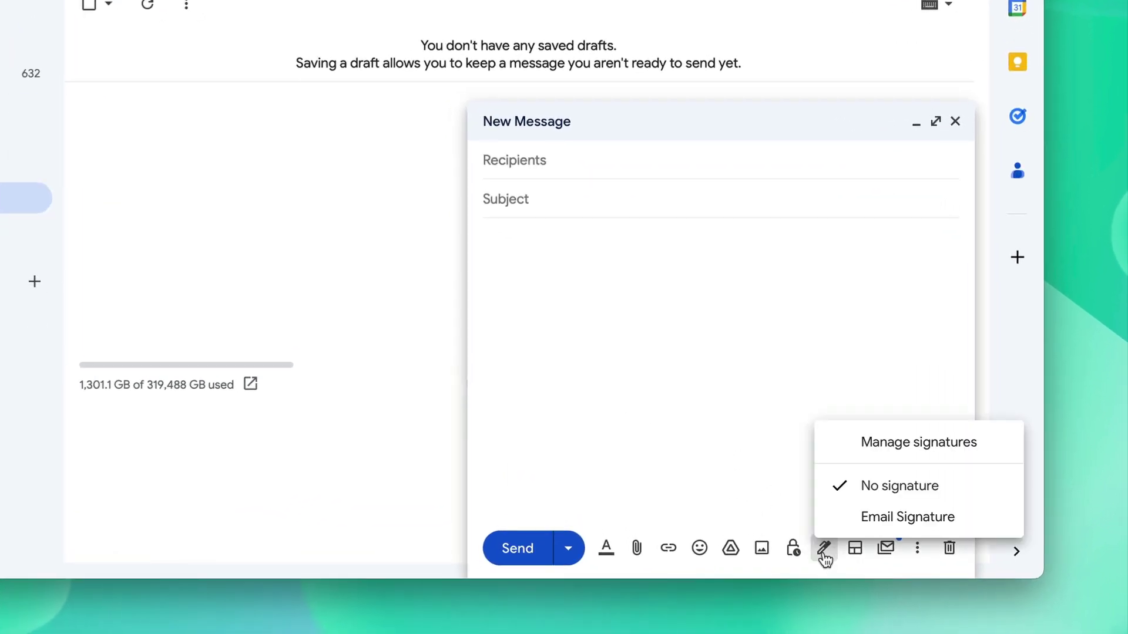
pyautogui.click(888, 520)
pyautogui.click(566, 339)
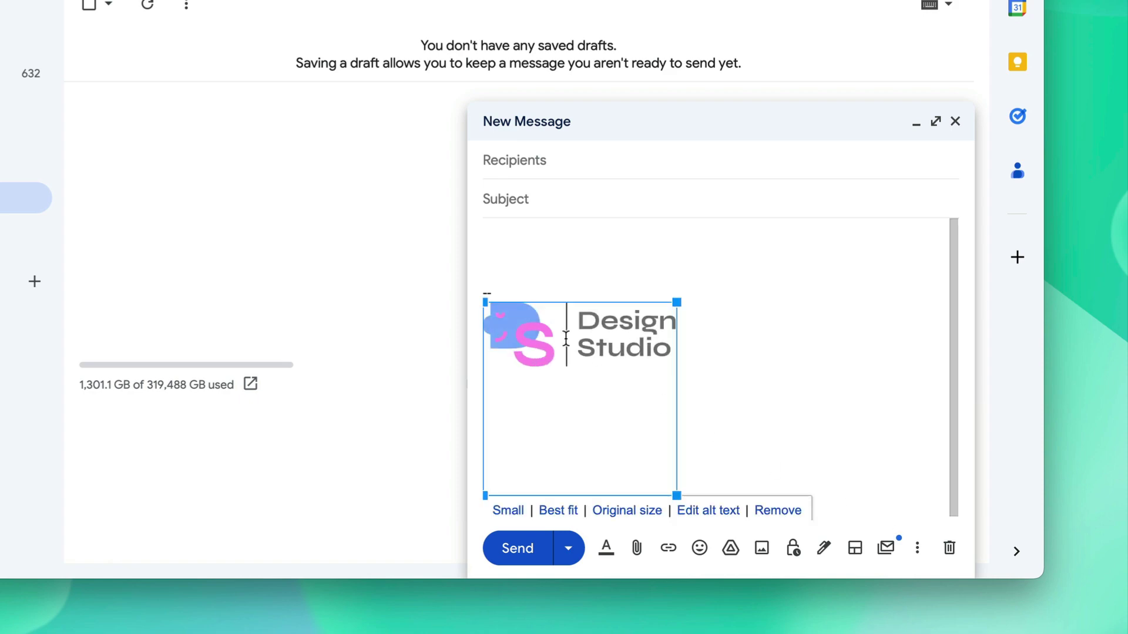
pyautogui.click(763, 337)
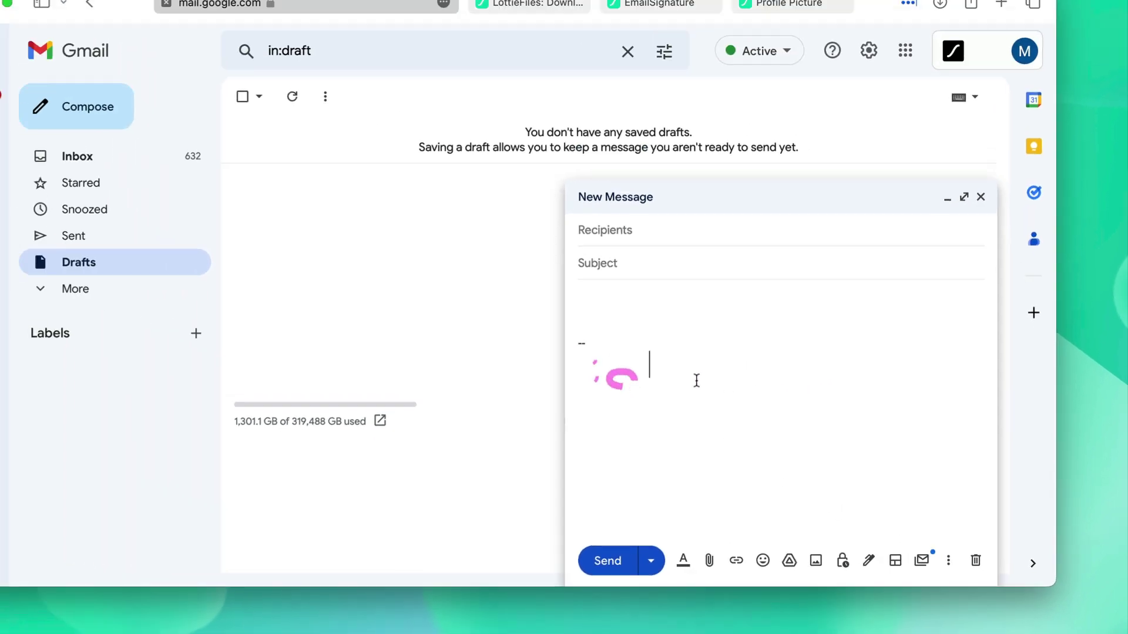
pyautogui.click(656, 312)
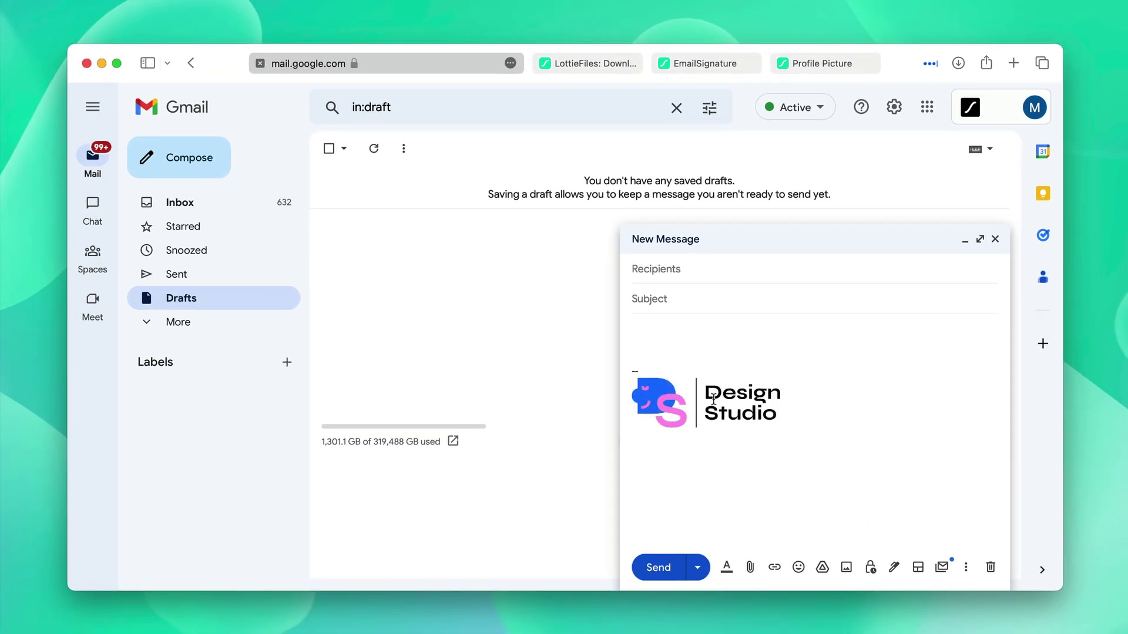